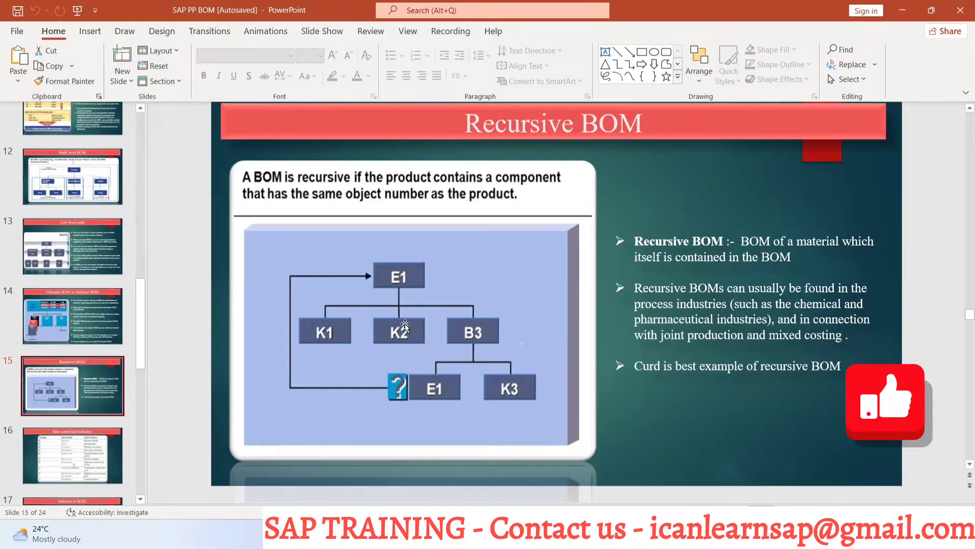
# Step: Switch to the SAP window and start the display BOM transaction /ncs03
pyautogui.hotkey('alt', 'Tab')
pyautogui.hotkey('alt', 'Tab')
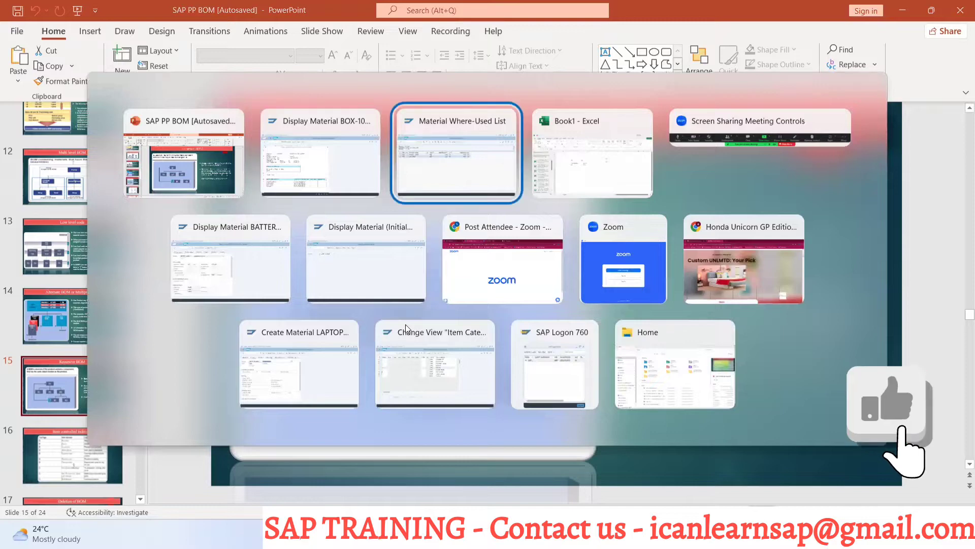
pyautogui.click(71, 65)
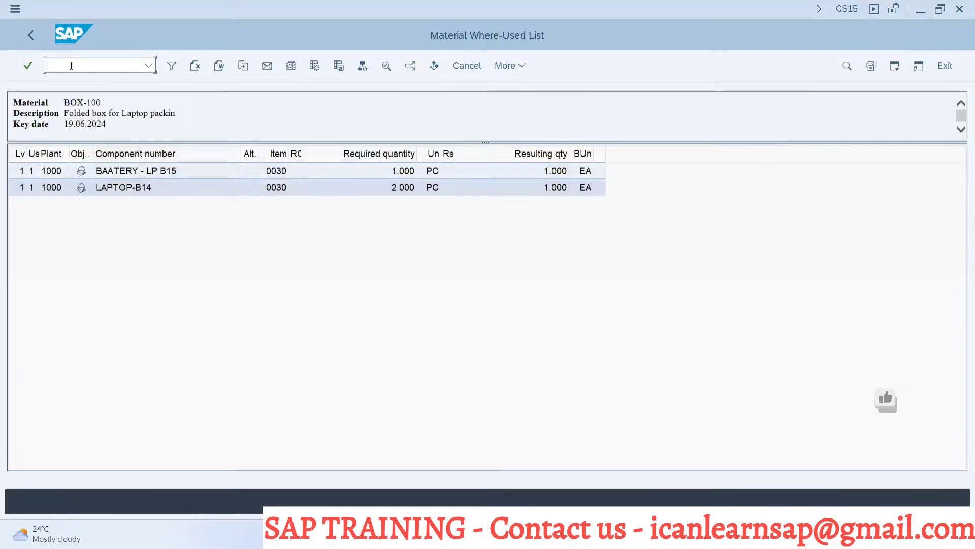
pyautogui.write('/ncs1')
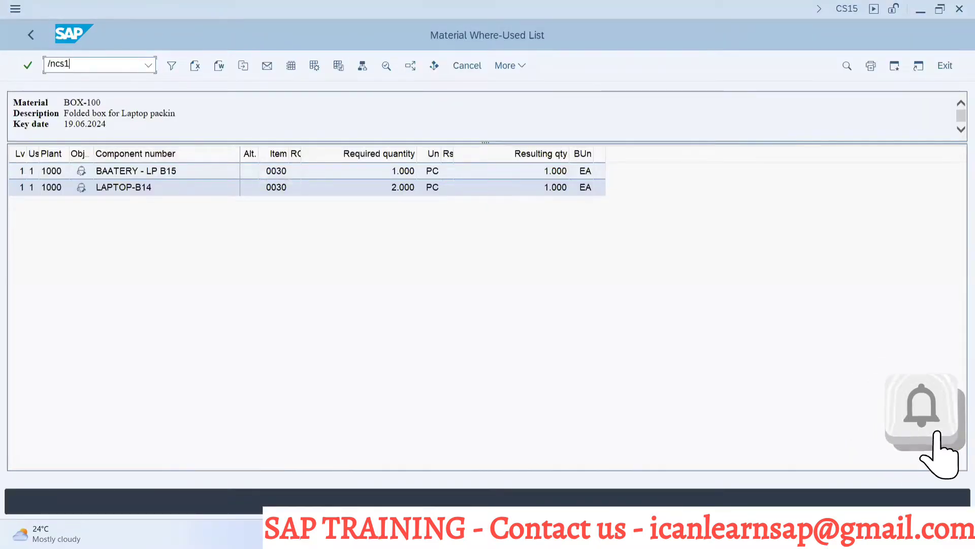
pyautogui.press('BackSpace')
pyautogui.write('03')
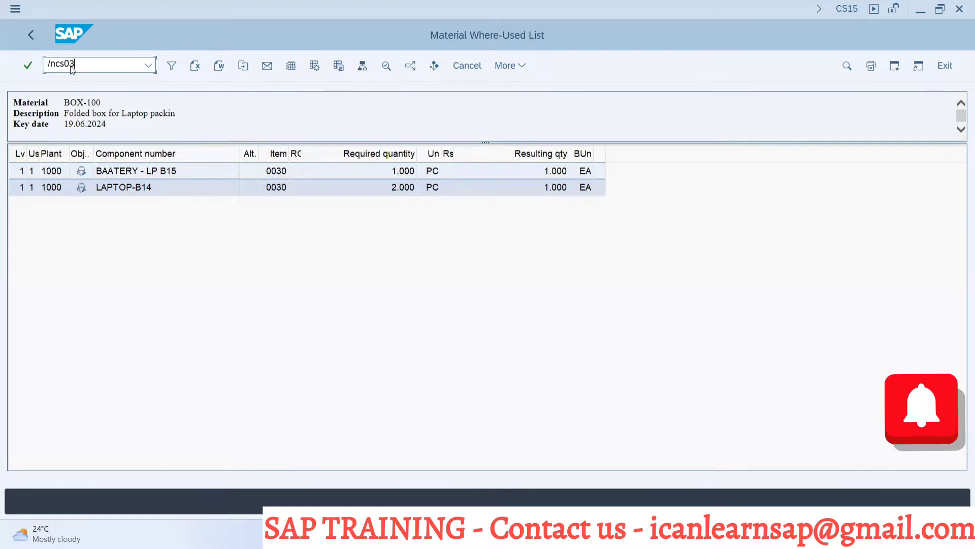
pyautogui.press('Return')
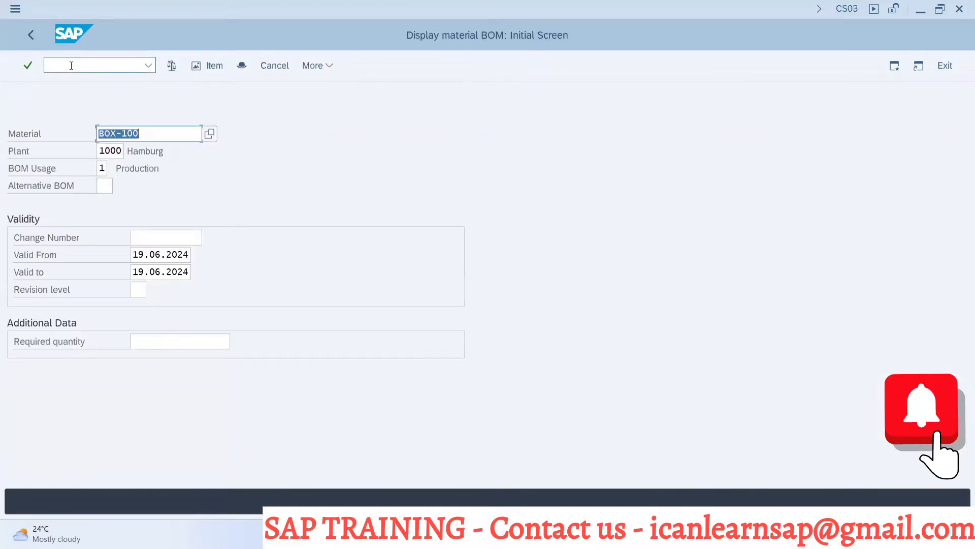
# Step: Display the BOM of material Laptop-b14, picked from earlier entries
pyautogui.press('BackSpace')
pyautogui.click(156, 176)
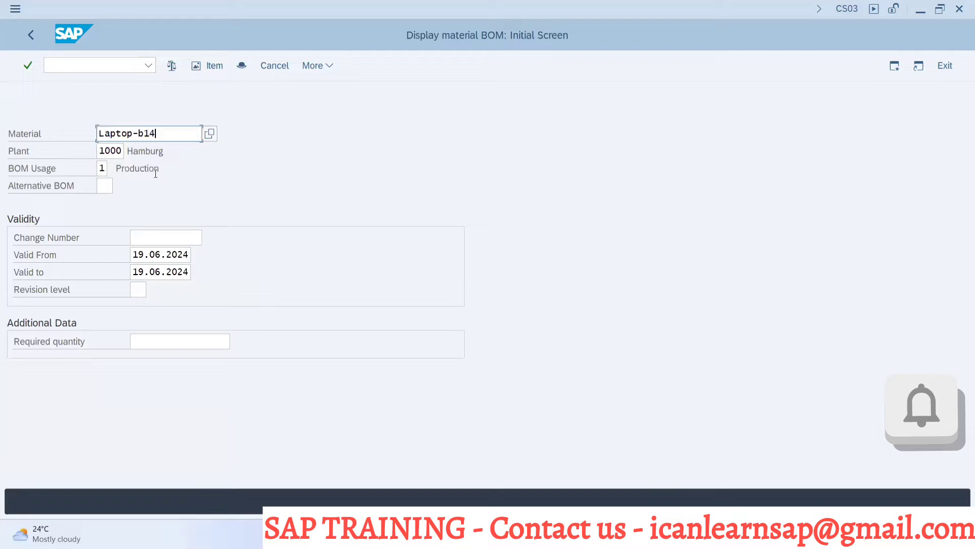
pyautogui.press('Return')
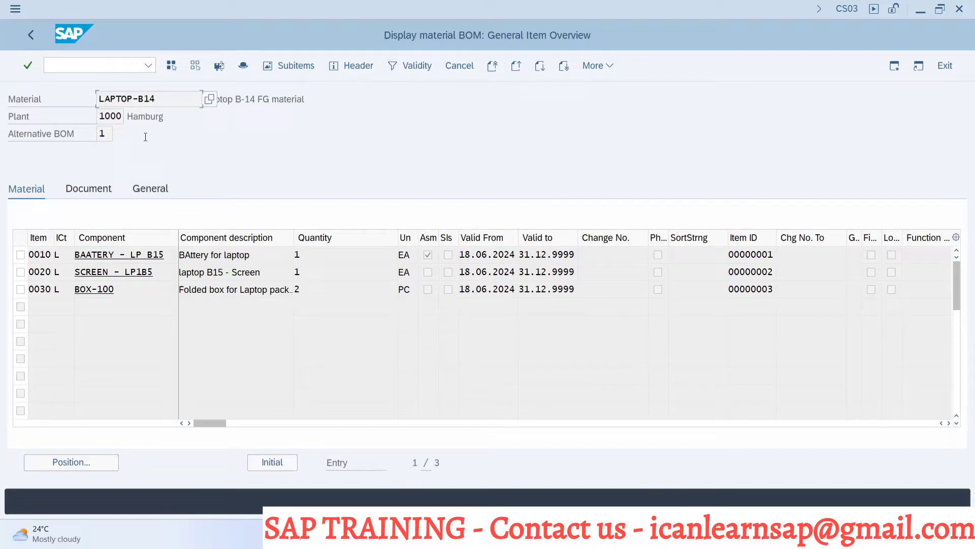
# Step: In Excel, enter Curd in D16, Milk in D18 and Curd in D19
pyautogui.hotkey('alt', 'Tab')
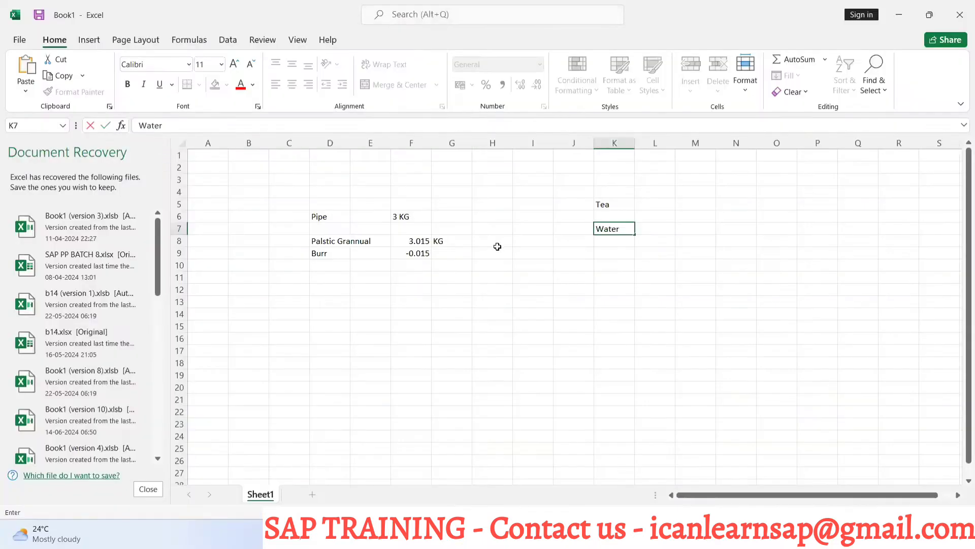
pyautogui.click(330, 338)
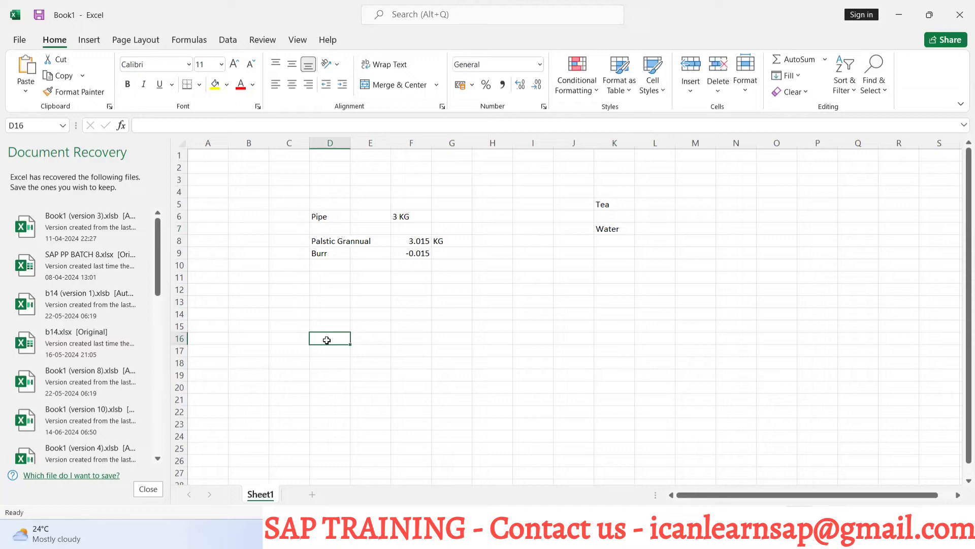
pyautogui.write('Cur')
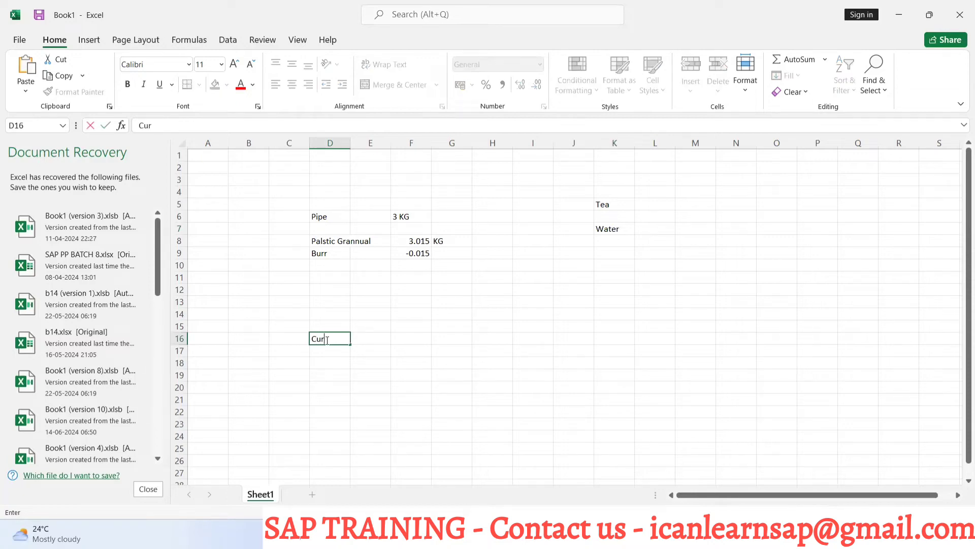
pyautogui.write('d')
pyautogui.click(326, 365)
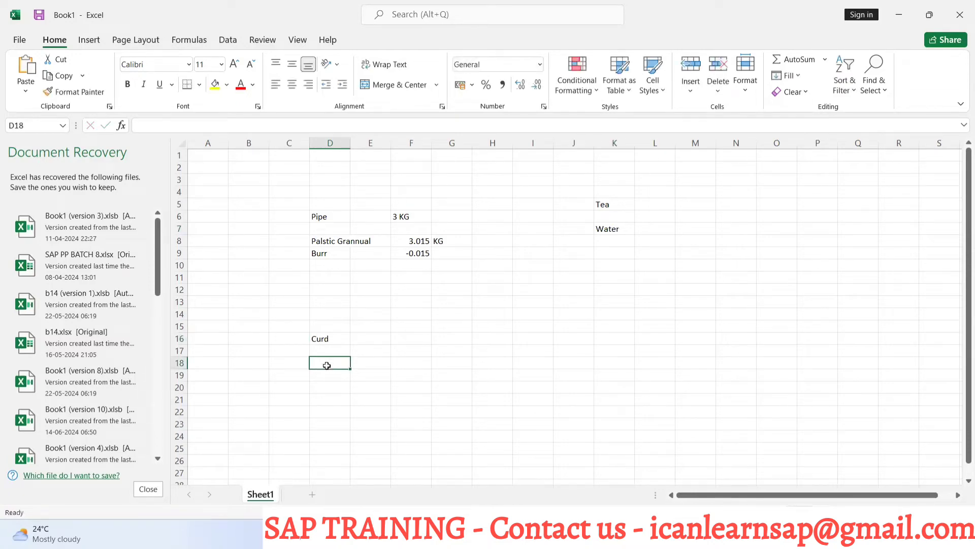
pyautogui.write('Milk')
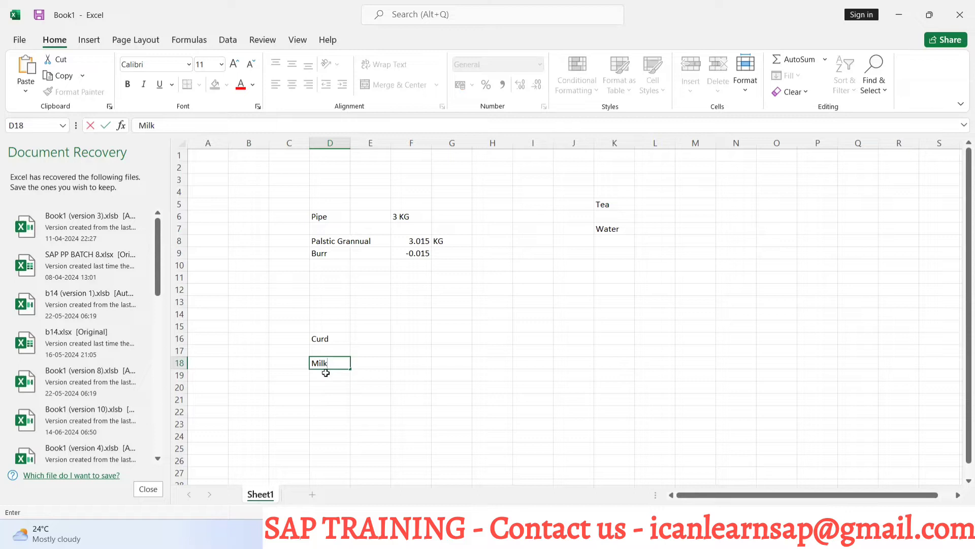
pyautogui.click(327, 374)
pyautogui.write('Curd')
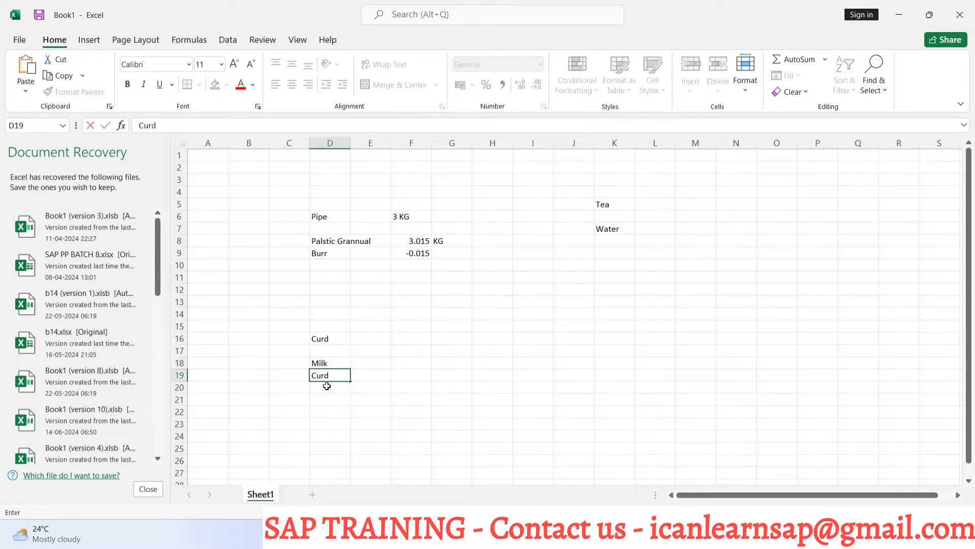
pyautogui.click(326, 388)
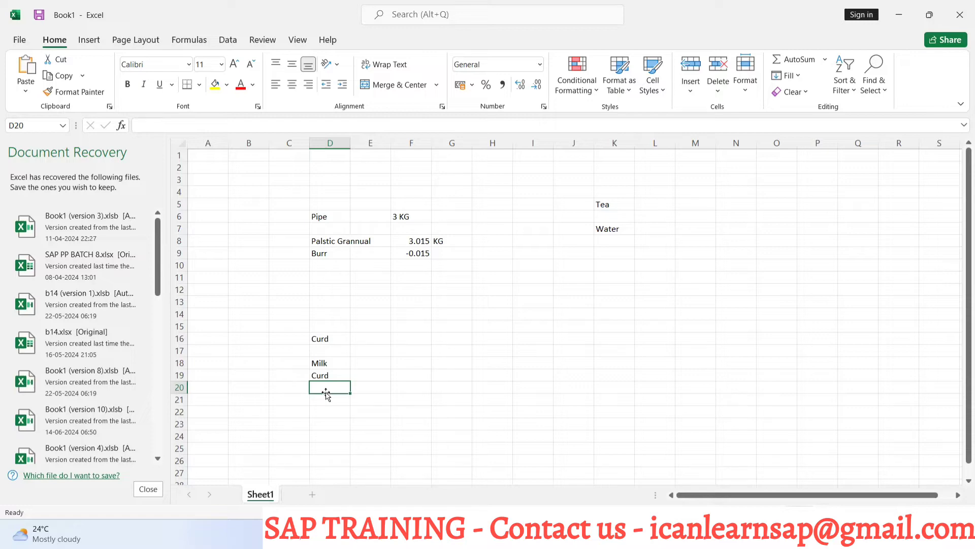
pyautogui.hotkey('alt', 'Tab')
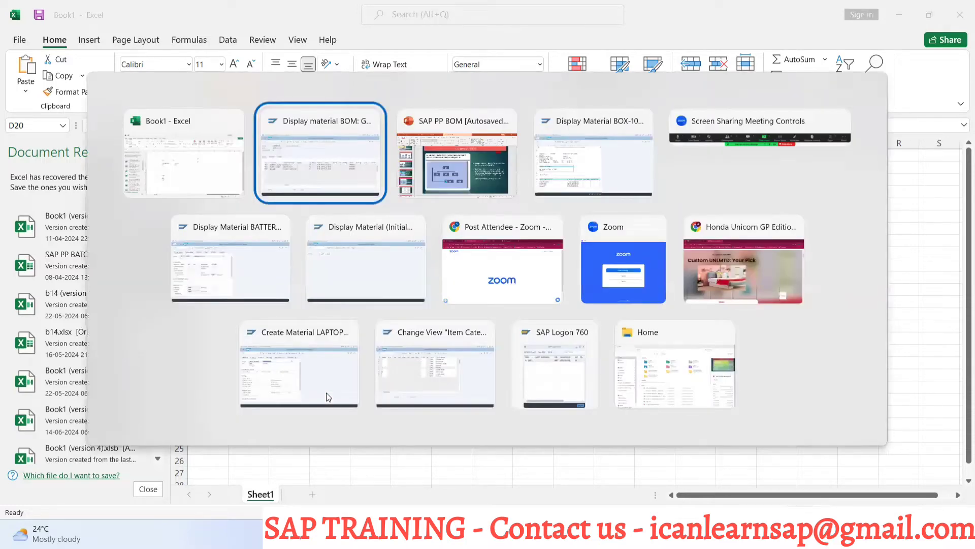
# Step: Review PowerPoint slide 15 (Recursive BOM), then cycle windows toward SAP
pyautogui.hotkey('alt', 'Tab')
pyautogui.press('Tab')
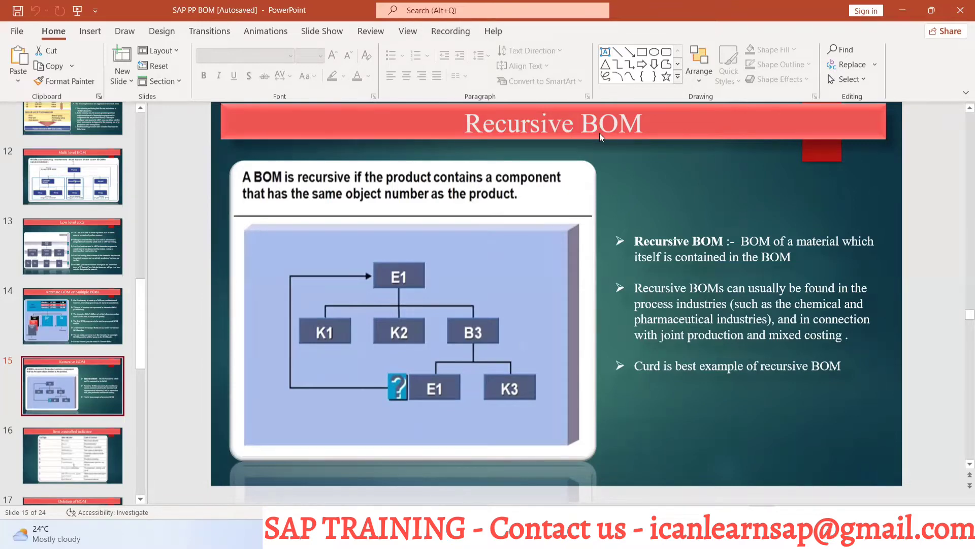
pyautogui.hotkey('alt', 'Tab')
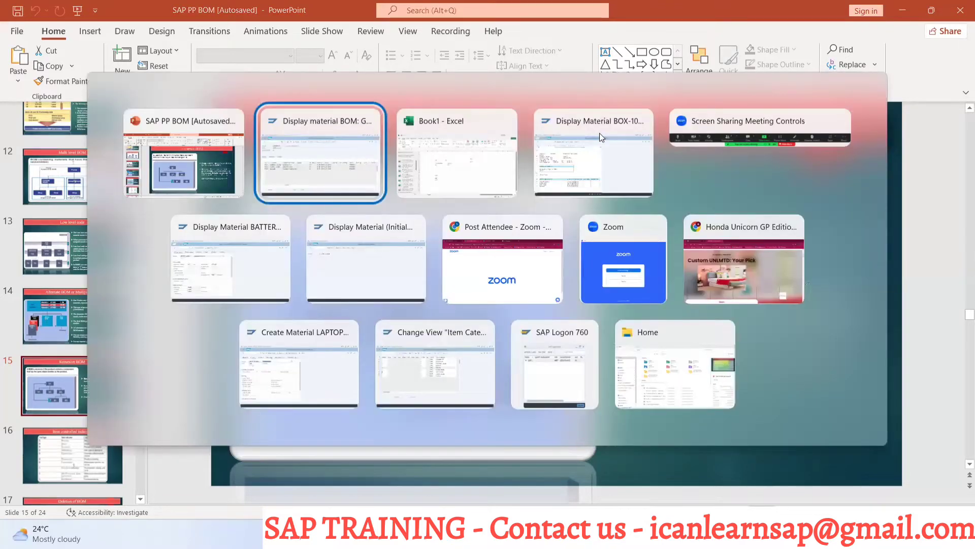
pyautogui.press('Tab')
pyautogui.press('Tab')
pyautogui.press('Tab')
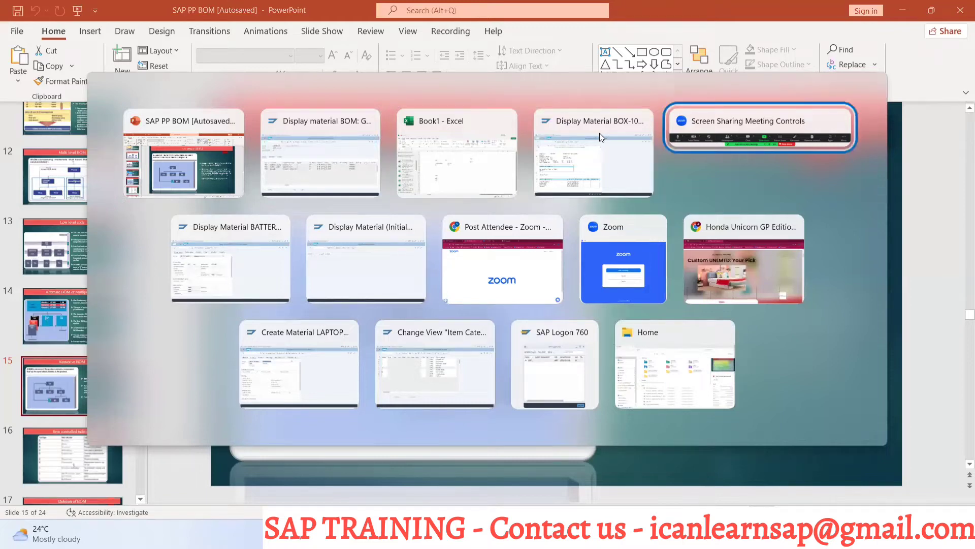
# Step: Start the create-material transaction /nmm01 and enter material CURD
pyautogui.press('Tab')
pyautogui.press('Tab')
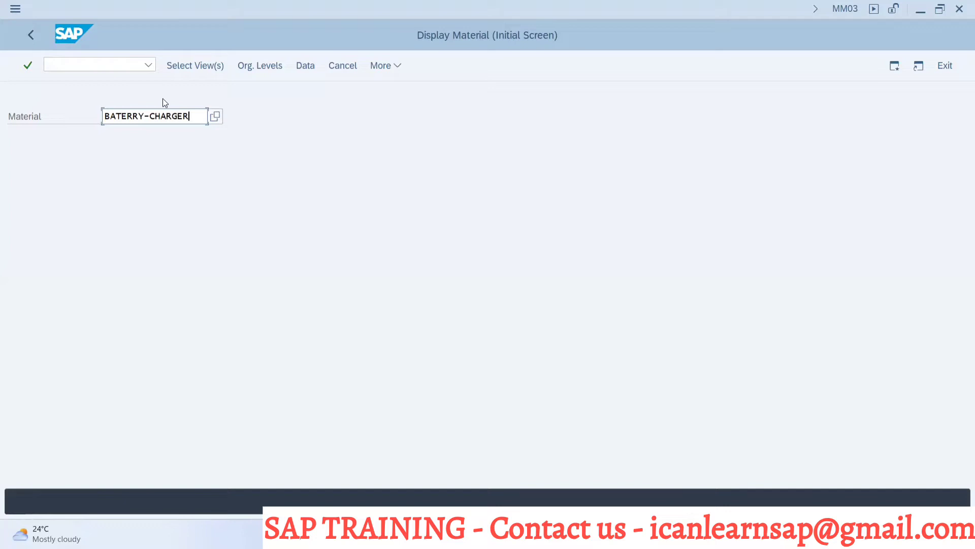
pyautogui.click(77, 64)
pyautogui.write('/n')
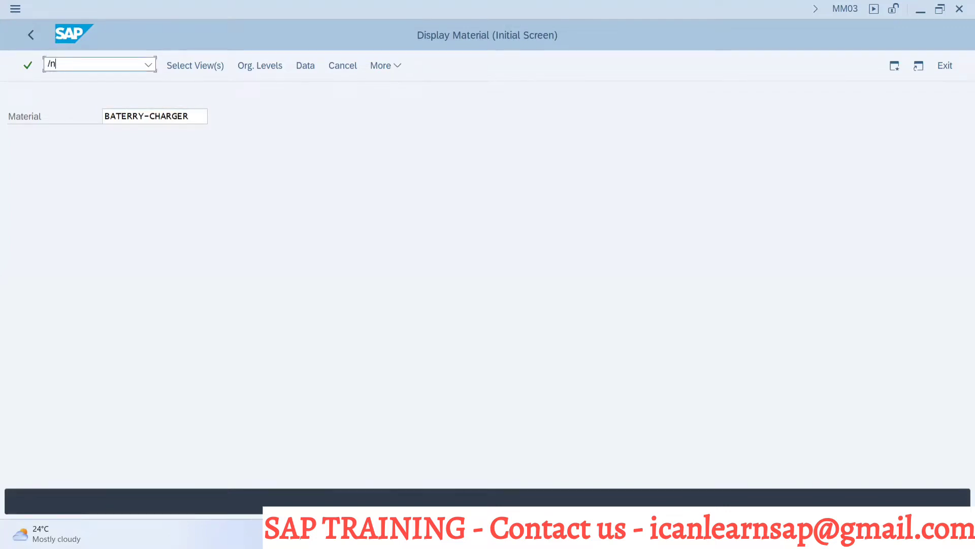
pyautogui.write('mm01')
pyautogui.press('Return')
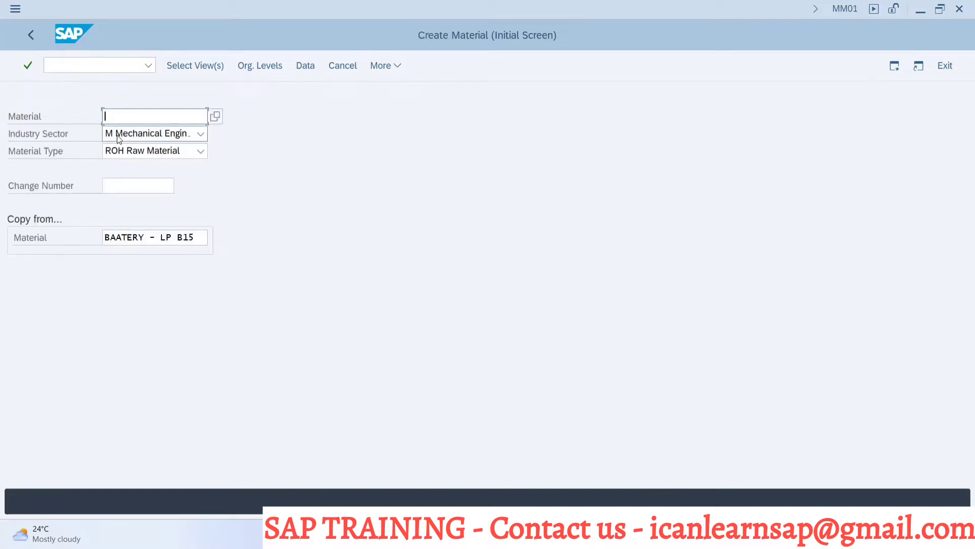
pyautogui.write('c')
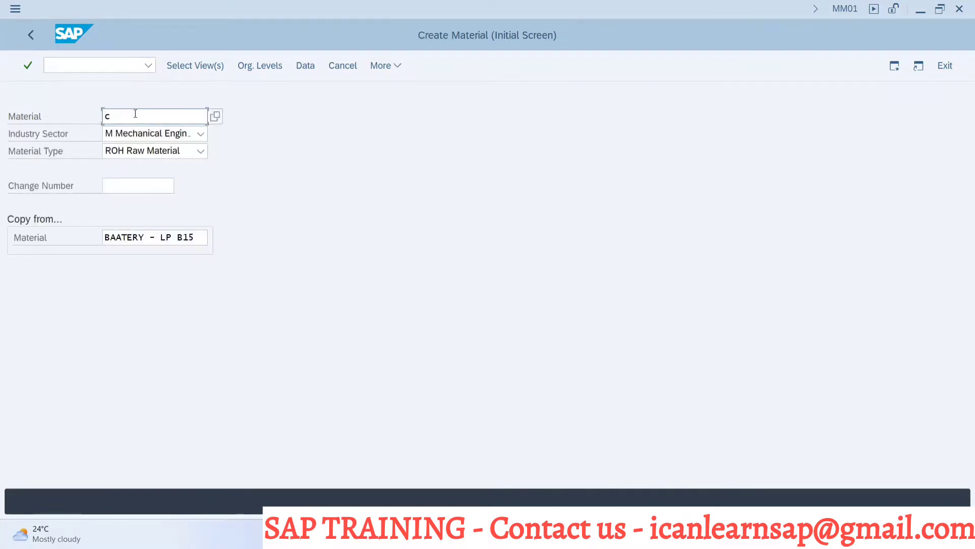
pyautogui.write('urd')
# Step: Make CURD a FERT finished material copied from reference material LAPTOP-B14
pyautogui.click(188, 153)
pyautogui.press('f')
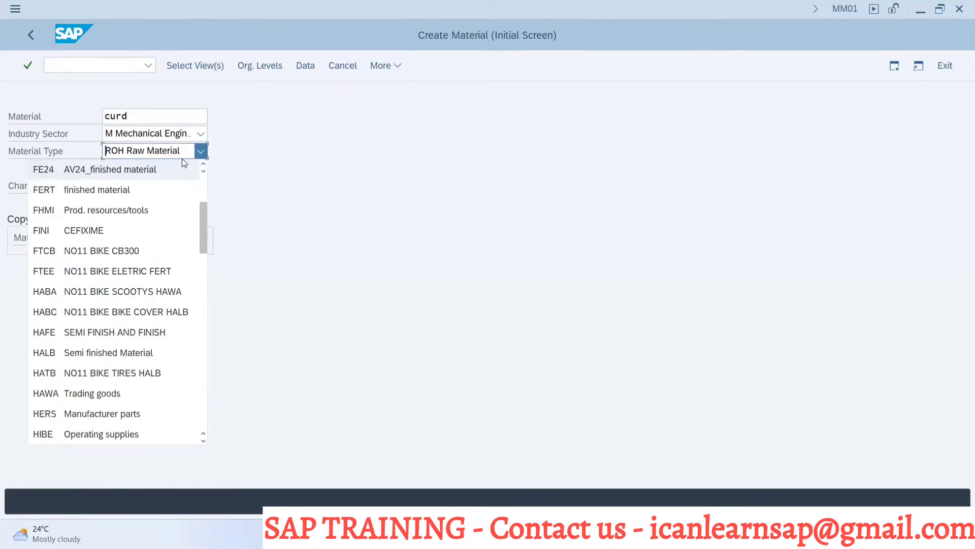
pyautogui.press('Down')
pyautogui.press('Return')
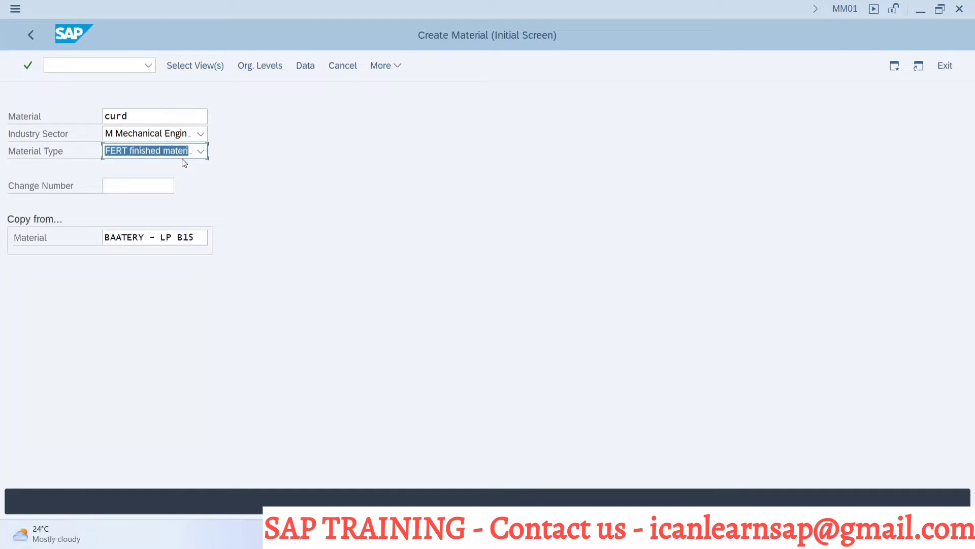
pyautogui.click(198, 239)
pyautogui.press('BackSpace')
pyautogui.press('BackSpace')
pyautogui.press('BackSpace')
pyautogui.press('BackSpace')
pyautogui.press('BackSpace')
pyautogui.press('BackSpace')
pyautogui.press('BackSpace')
pyautogui.press('BackSpace')
pyautogui.press('BackSpace')
pyautogui.press('BackSpace')
pyautogui.press('BackSpace')
pyautogui.press('BackSpace')
pyautogui.press('BackSpace')
pyautogui.press('BackSpace')
pyautogui.press('BackSpace')
pyautogui.press('BackSpace')
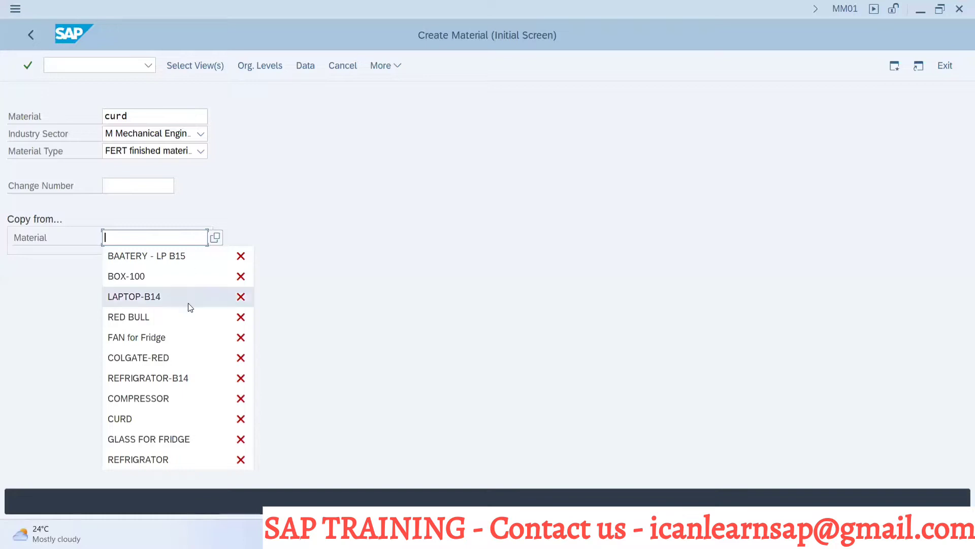
pyautogui.click(177, 299)
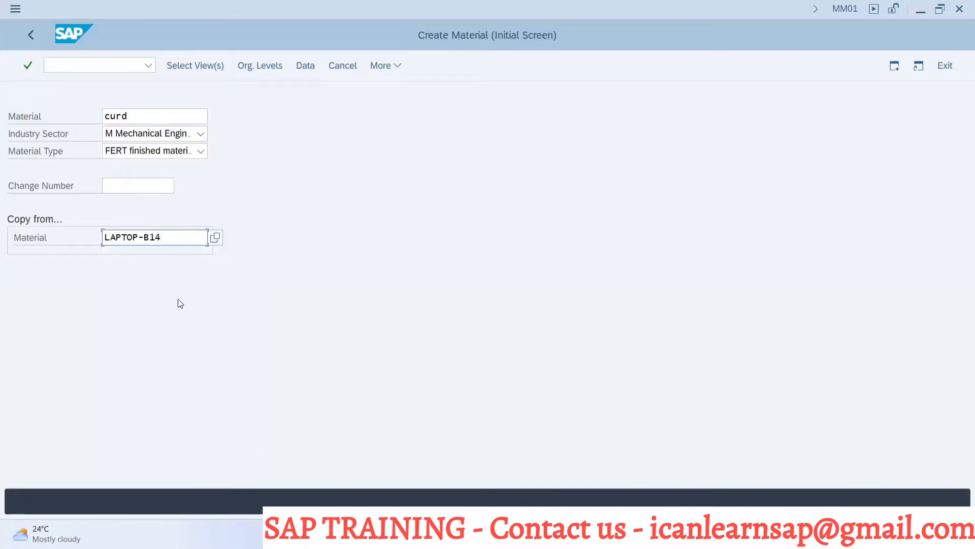
pyautogui.press('Return')
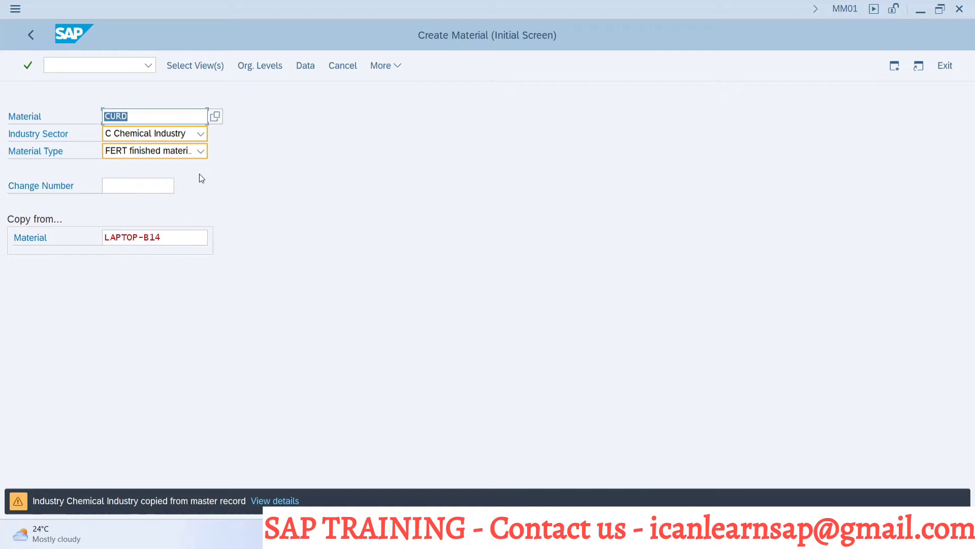
# Step: Start creating a material BOM for CURD with /ncs01
pyautogui.hotkey('alt', 'Tab')
pyautogui.hotkey('alt', 'Tab')
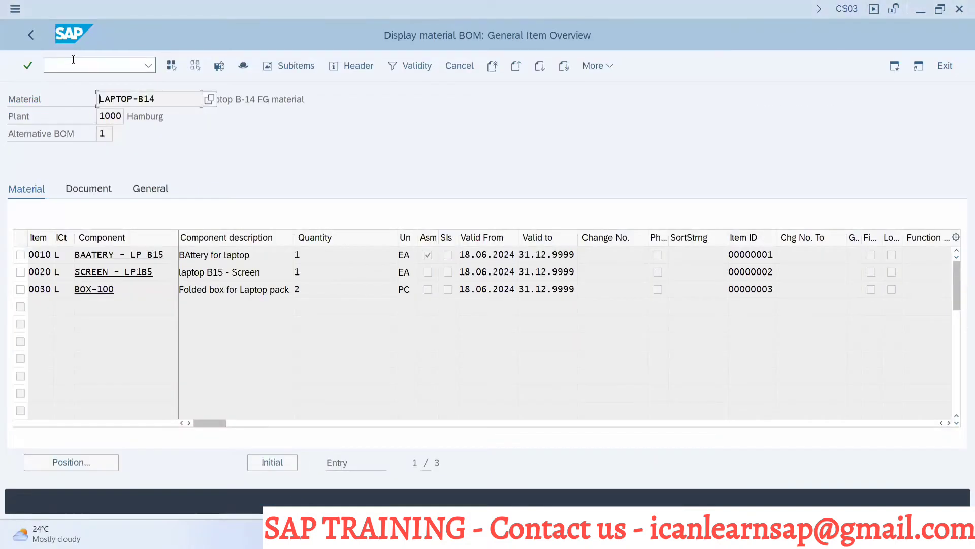
pyautogui.click(73, 60)
pyautogui.write('/ncs01')
pyautogui.press('Return')
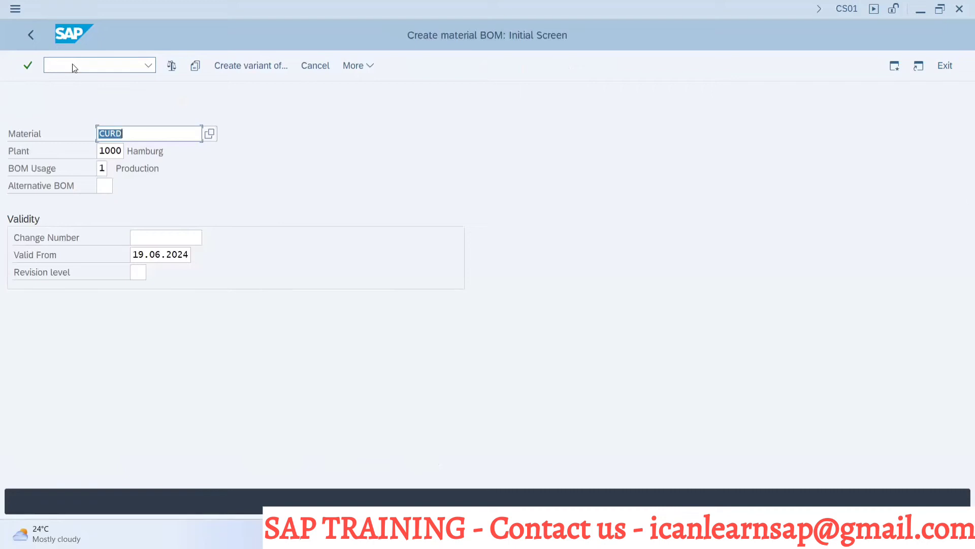
pyautogui.press('Return')
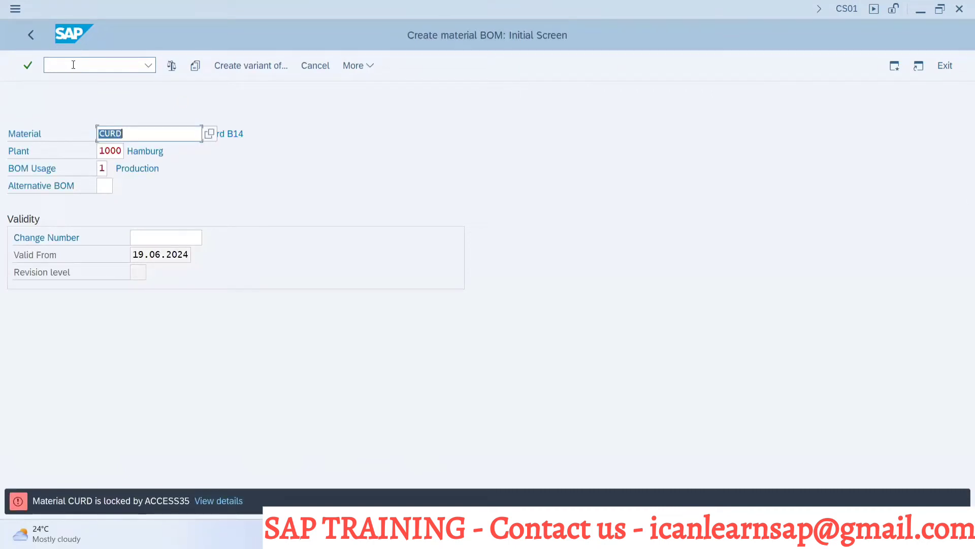
# Step: Exit the MM01 session locking CURD and proceed with BOM alternative 2
pyautogui.hotkey('alt', 'Tab')
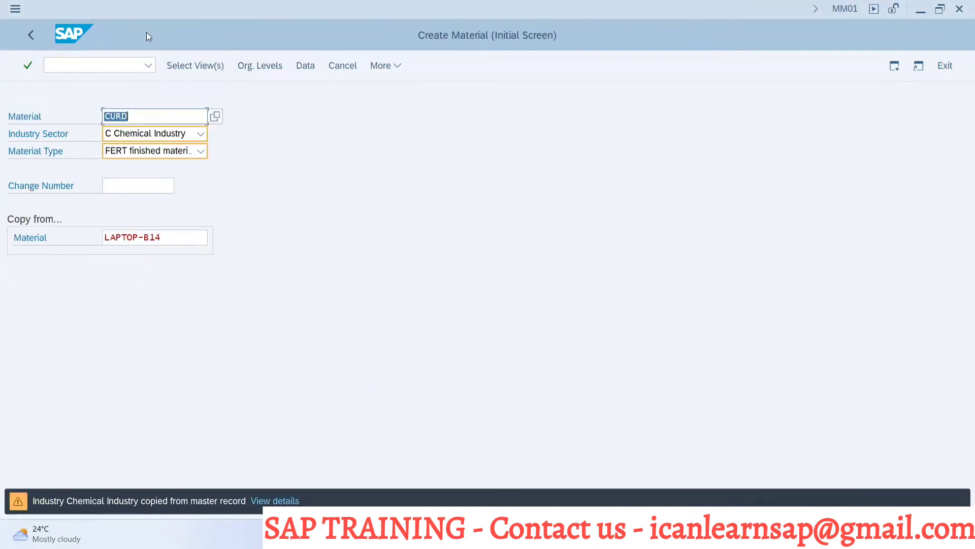
pyautogui.click(944, 65)
pyautogui.hotkey('alt', 'Tab')
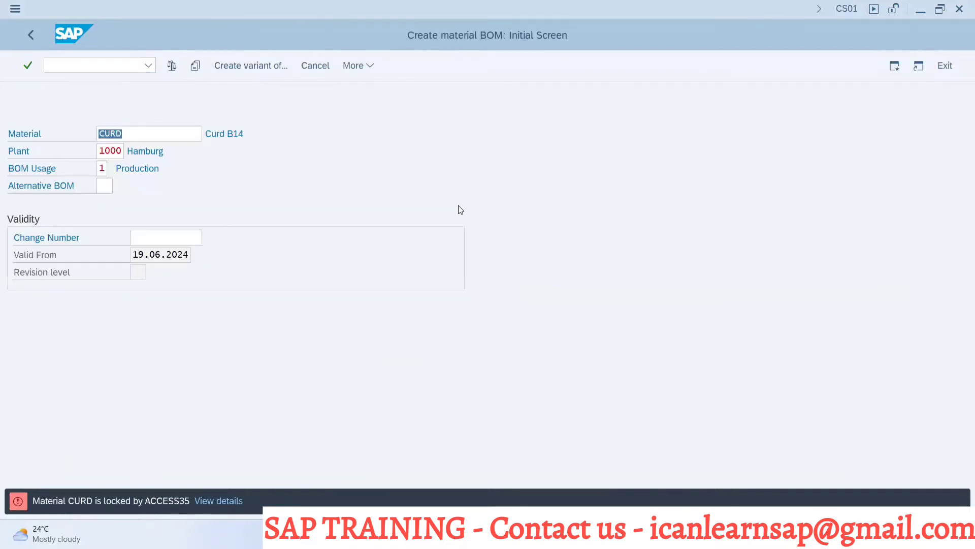
pyautogui.press('Return')
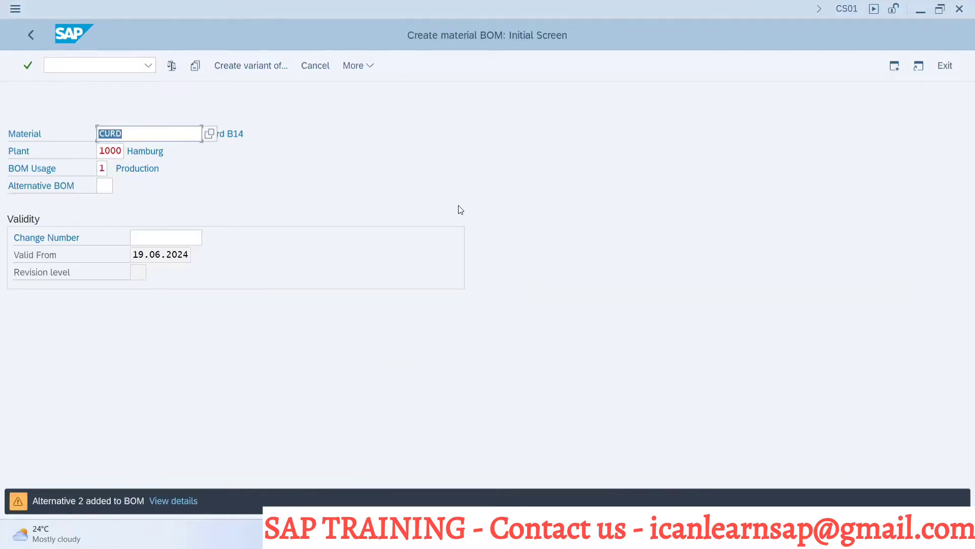
pyautogui.press('Return')
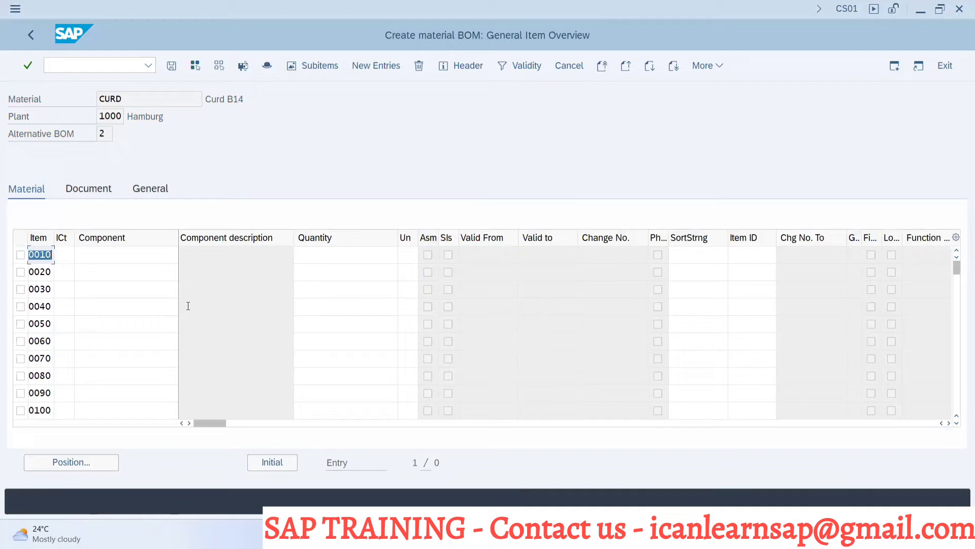
# Step: Enter item 0010 with component SUAGR, item category L and quantity 1
pyautogui.click(120, 257)
pyautogui.write('Sua')
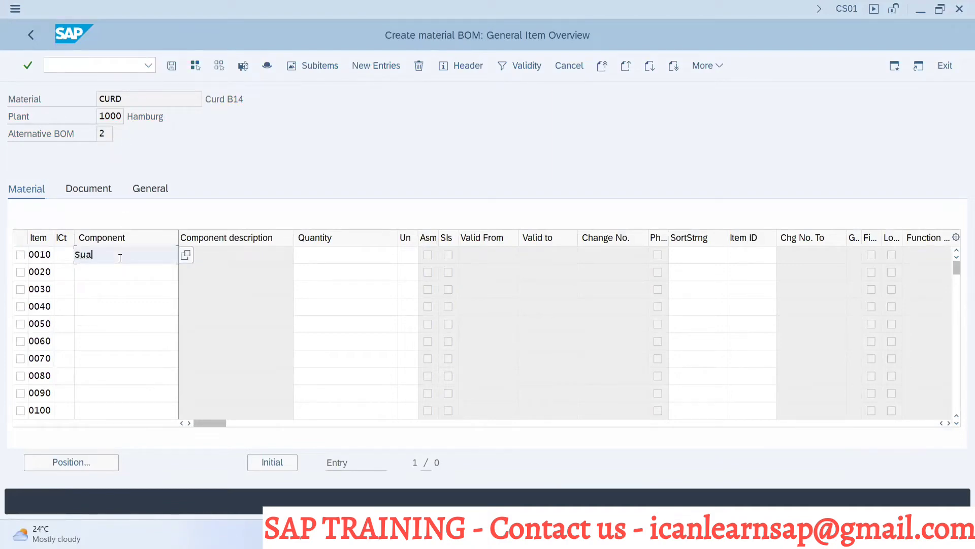
pyautogui.write('ga')
pyautogui.press('BackSpace')
pyautogui.write('r')
pyautogui.click(61, 255)
pyautogui.write('L')
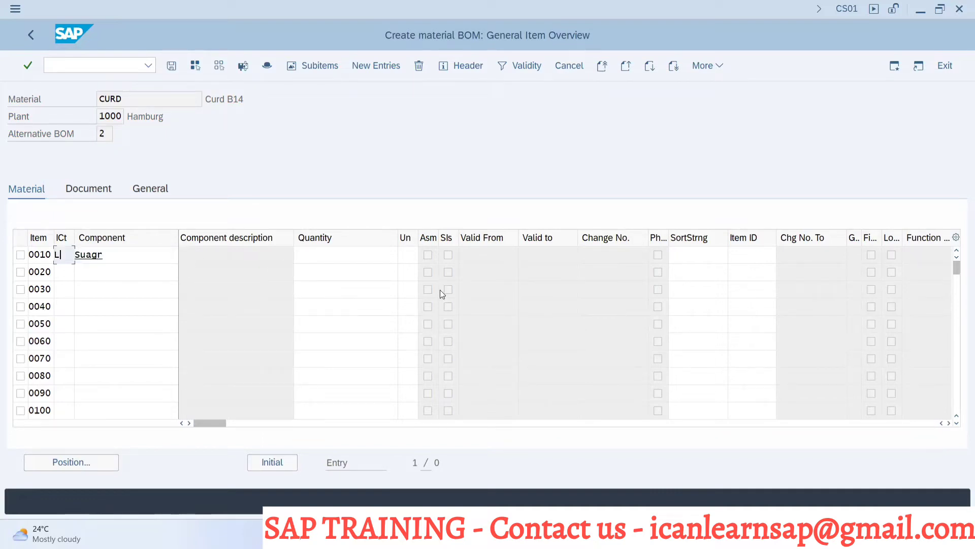
pyautogui.click(317, 256)
pyautogui.write('1')
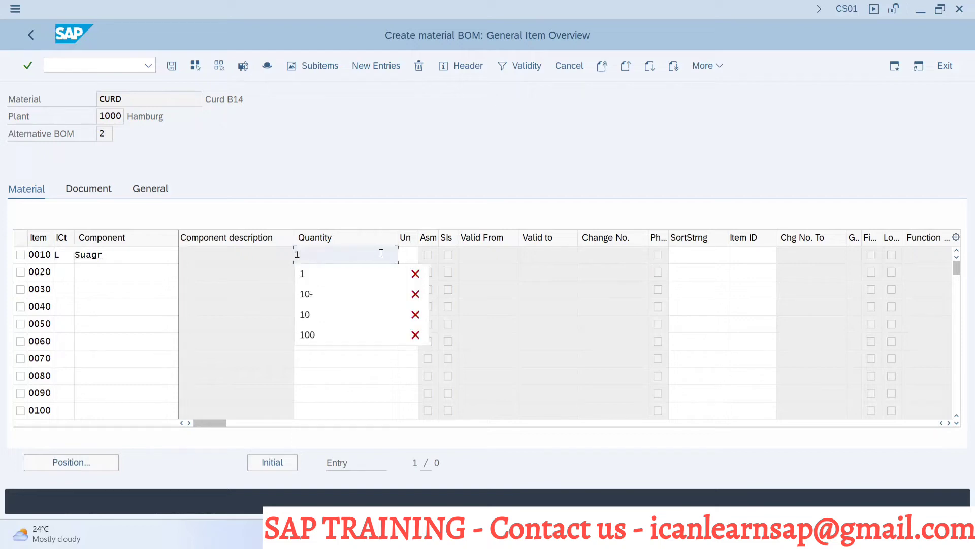
pyautogui.press('Escape')
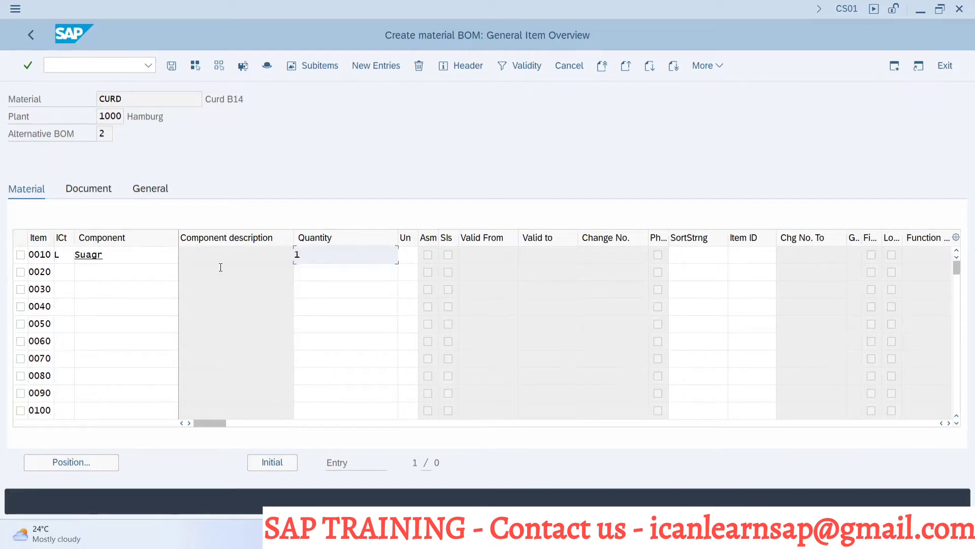
pyautogui.press('Return')
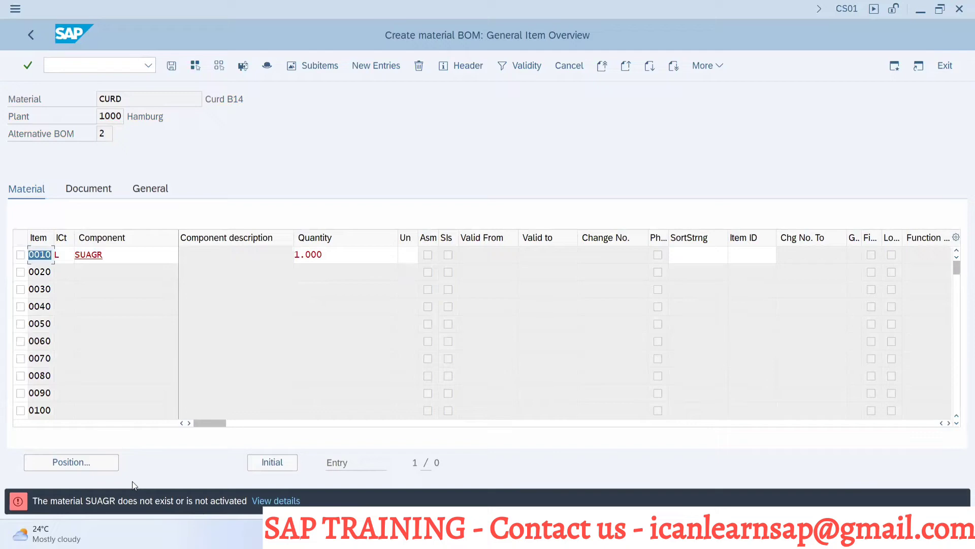
# Step: Replace the rejected component SUAGR with the search pattern *Sugar*
pyautogui.click(108, 258)
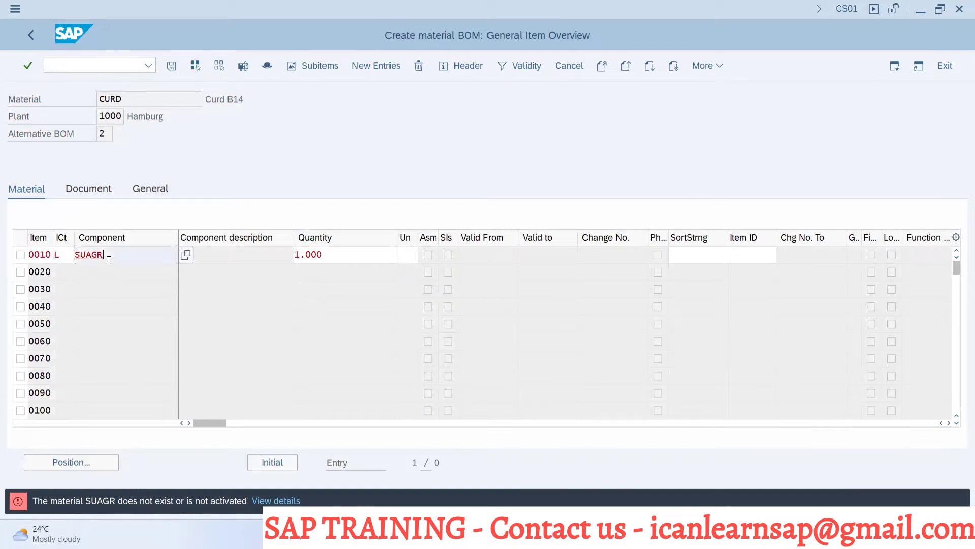
pyautogui.press('BackSpace')
pyautogui.press('BackSpace')
pyautogui.press('BackSpace')
pyautogui.press('BackSpace')
pyautogui.press('BackSpace')
pyautogui.write('*')
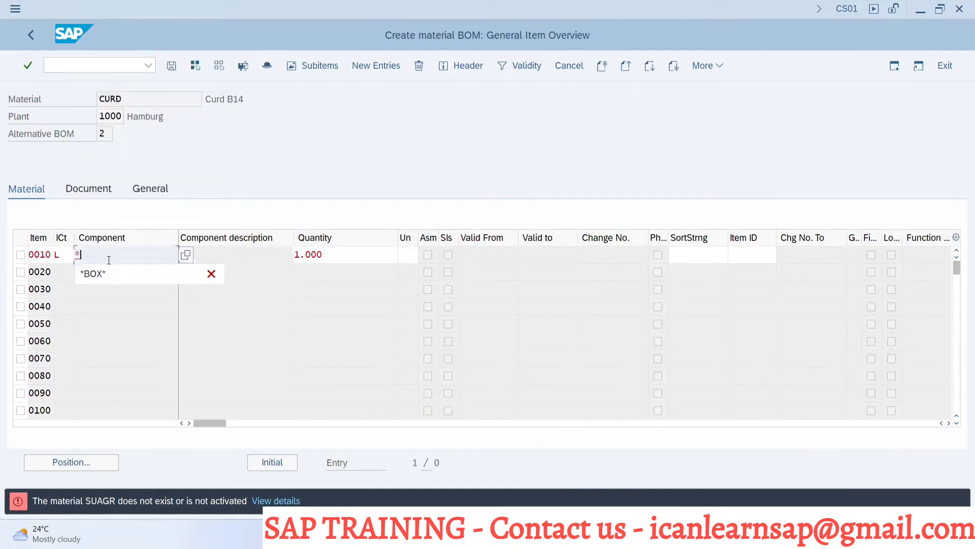
pyautogui.write('Sugar')
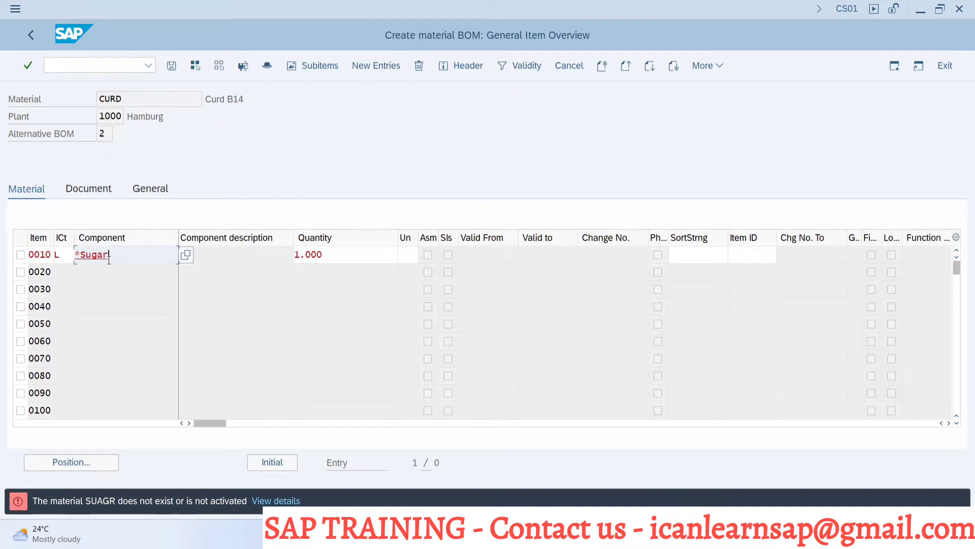
pyautogui.write('*')
# Step: Search components by material description *Sugar*, which returns no values
pyautogui.click(186, 254)
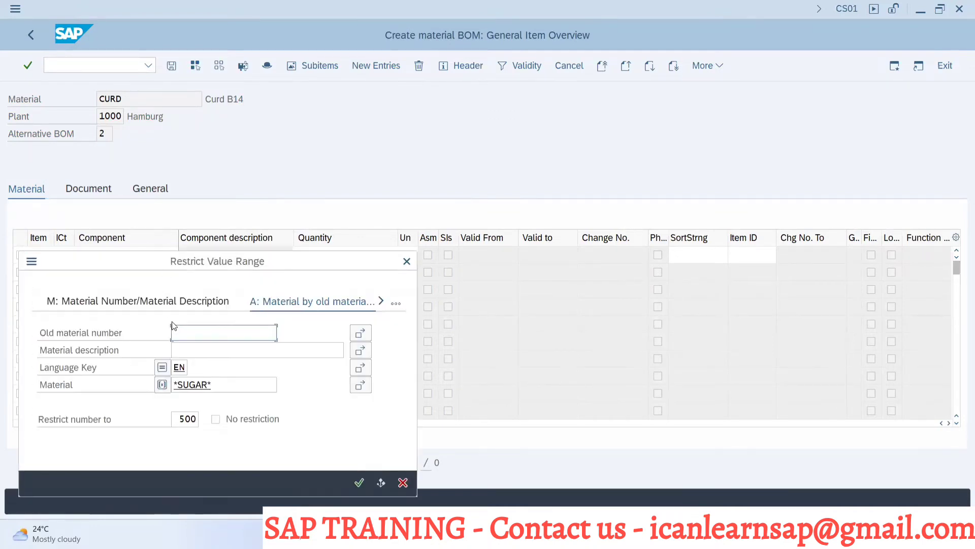
pyautogui.click(186, 350)
pyautogui.write('*s')
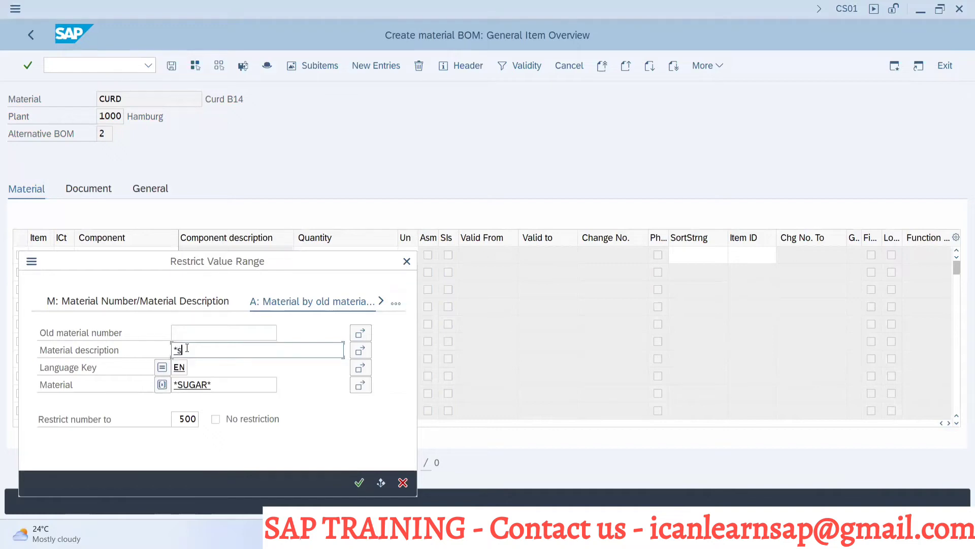
pyautogui.click(359, 482)
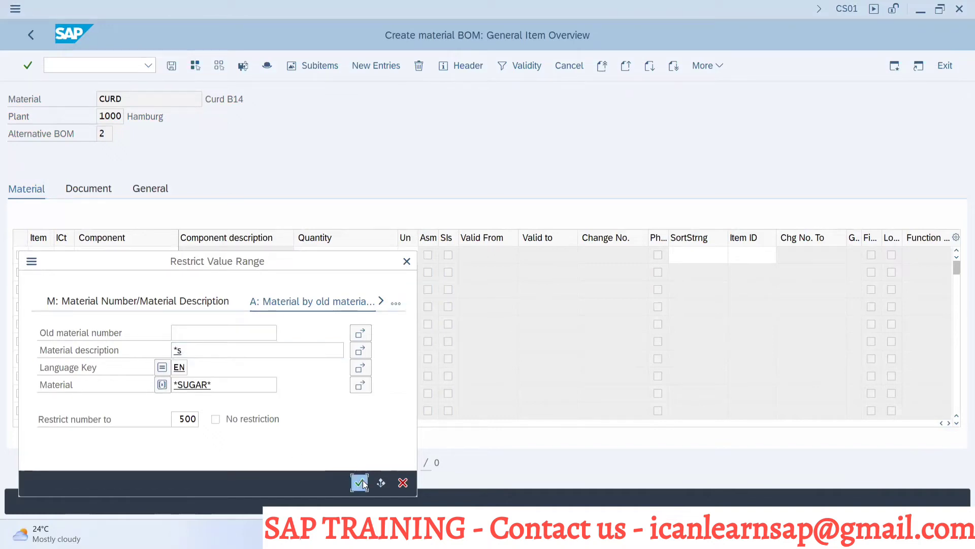
pyautogui.click(213, 350)
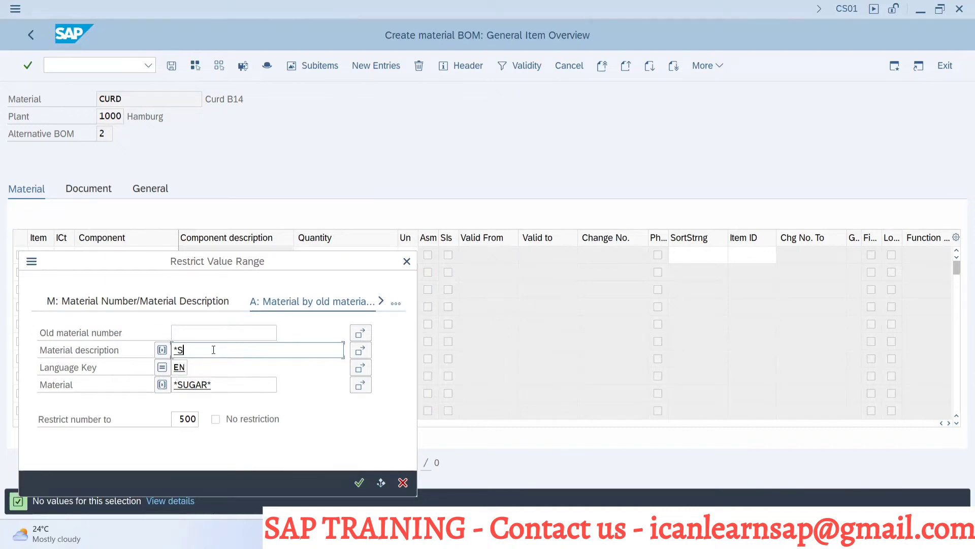
pyautogui.write('ugar*')
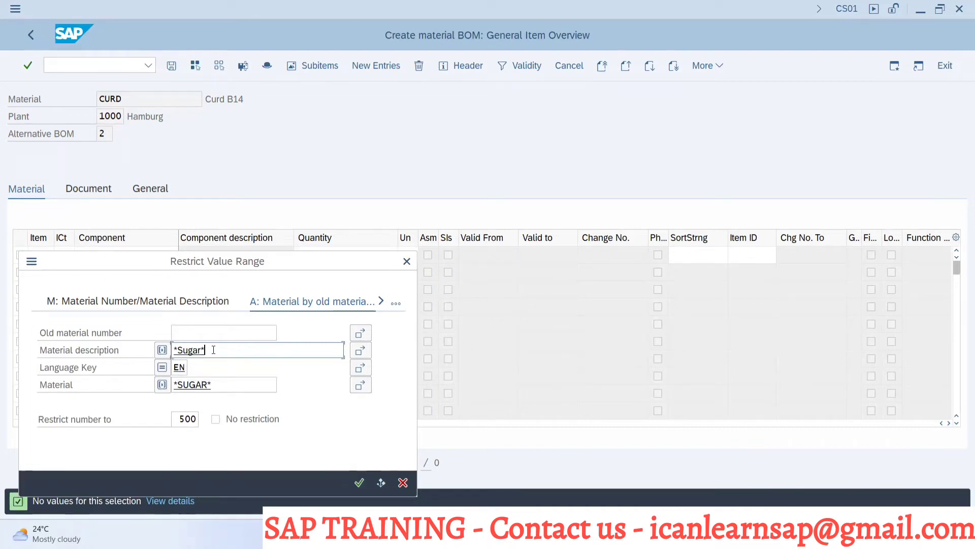
pyautogui.press('Return')
pyautogui.click(358, 482)
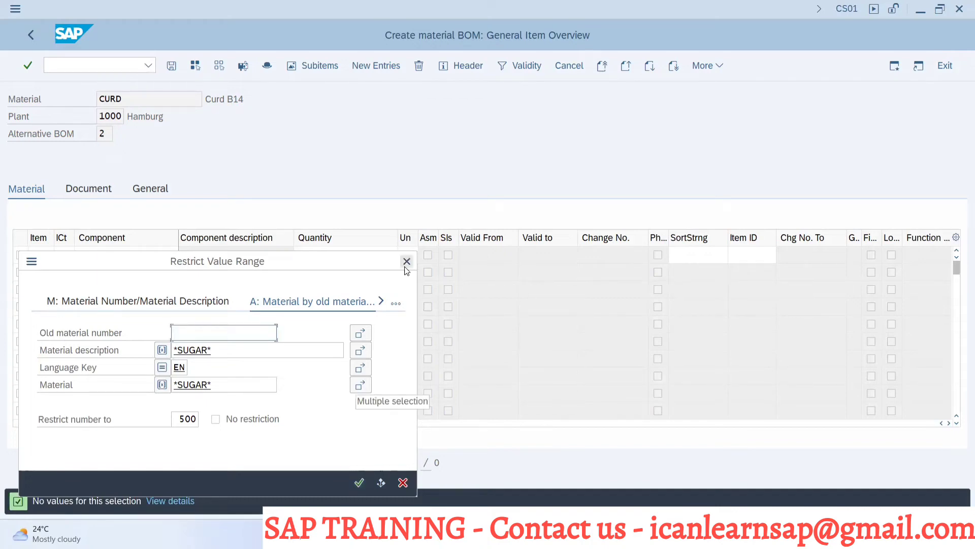
# Step: Change the material description search criterion to Milk
pyautogui.click(264, 349)
pyautogui.hotkey('ctrl', 'a')
pyautogui.press('BackSpace')
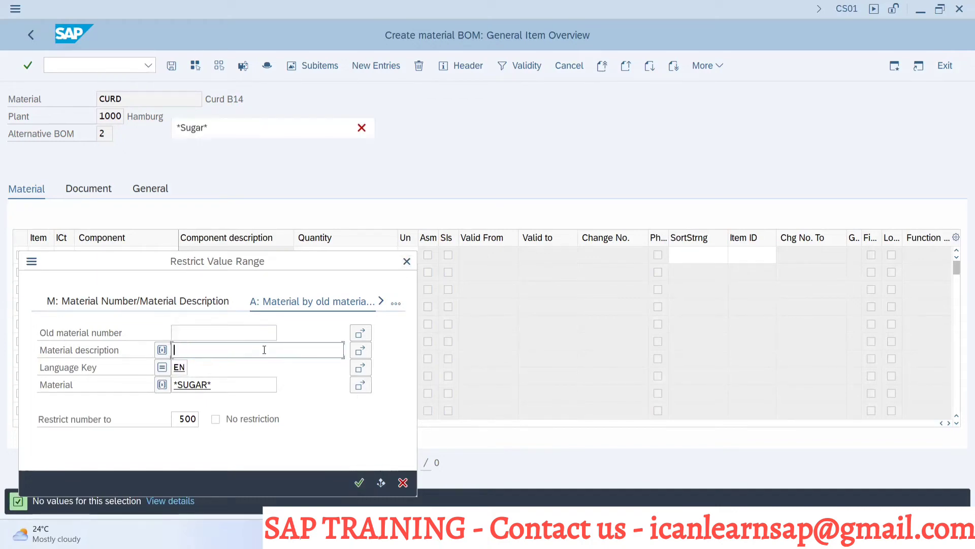
pyautogui.write('Milk')
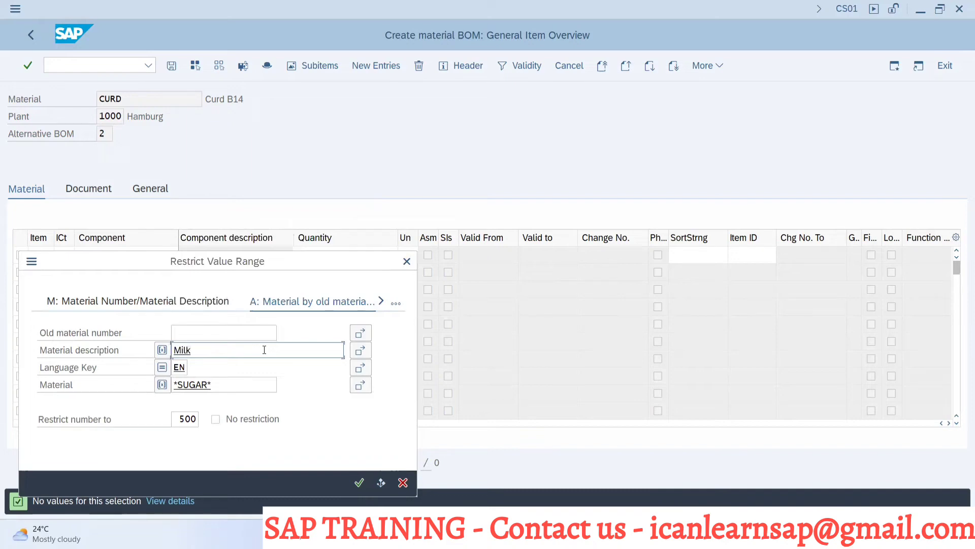
pyautogui.press('Return')
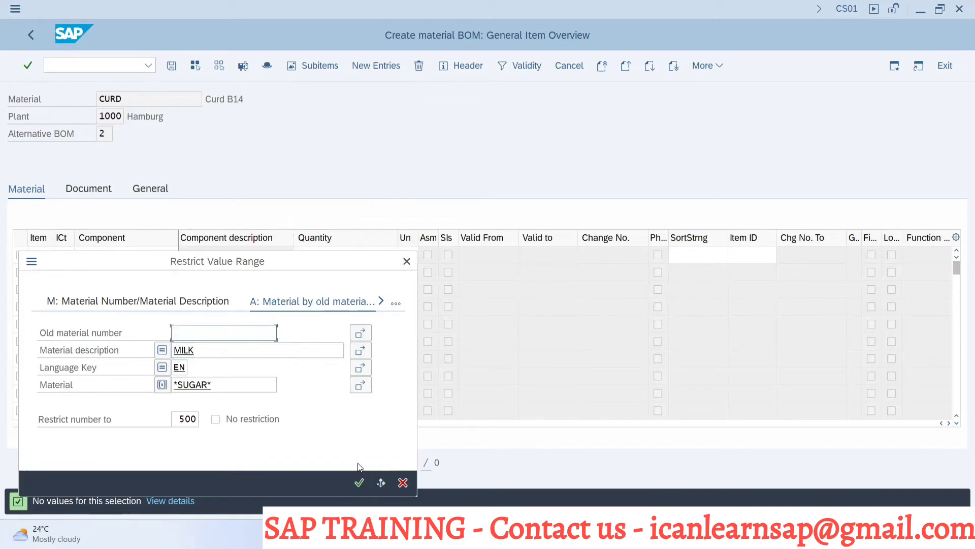
pyautogui.click(359, 483)
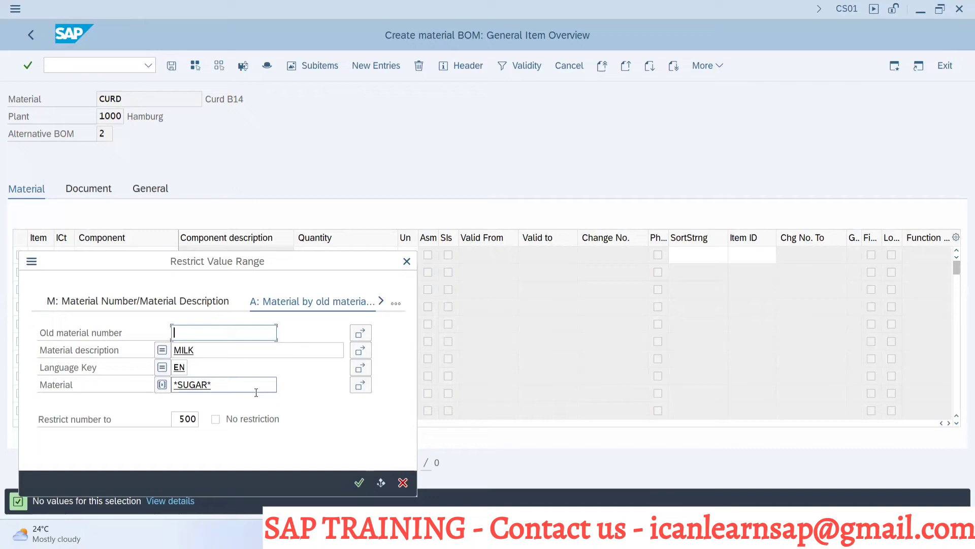
pyautogui.click(205, 350)
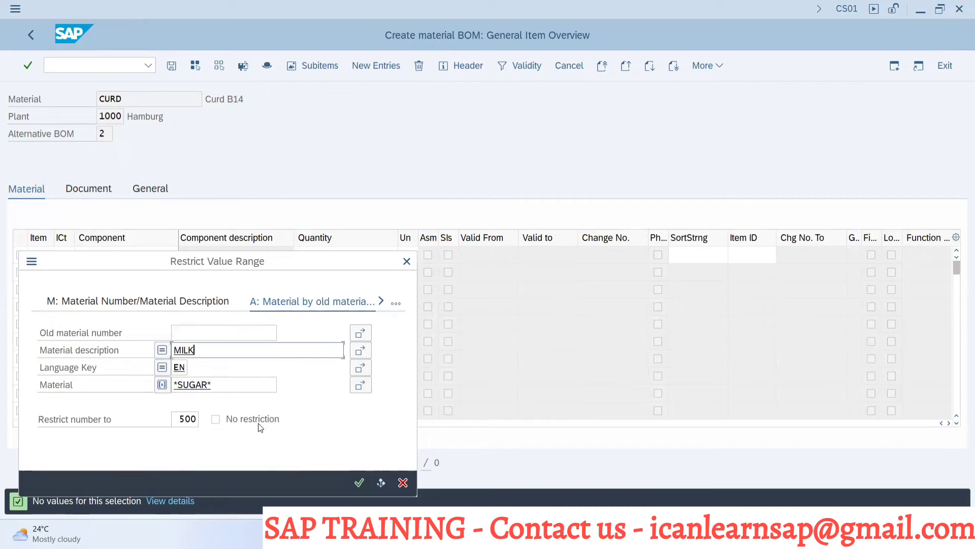
# Step: Set MILK as the component of item 0010
pyautogui.press('Escape')
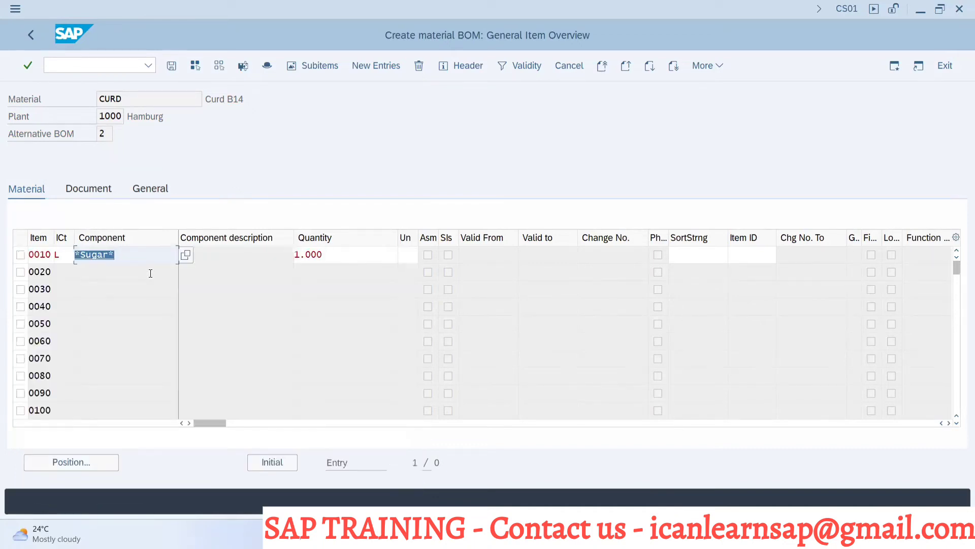
pyautogui.press('BackSpace')
pyautogui.write('Milk')
pyautogui.press('Return')
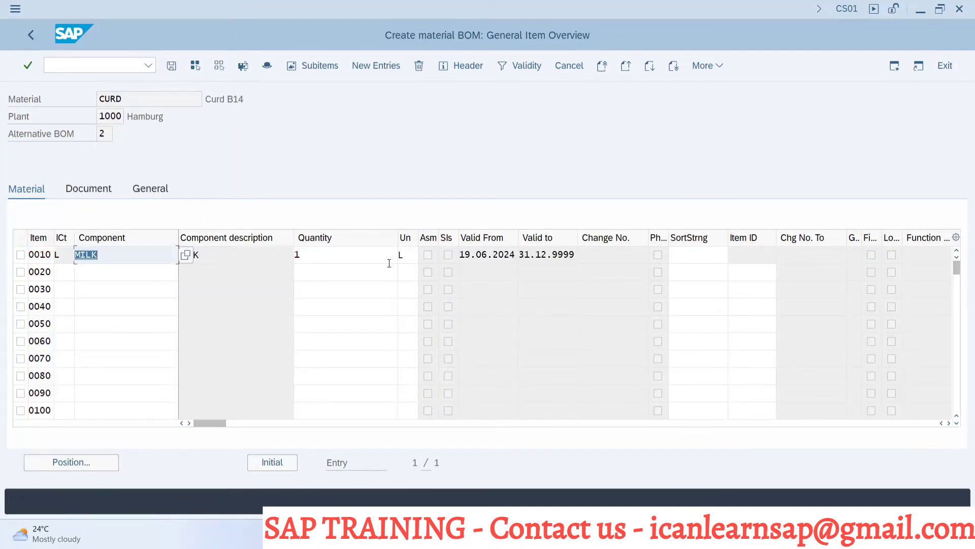
# Step: Add item 0020 with component Curd and quantity 0.01
pyautogui.click(87, 273)
pyautogui.write('Curd')
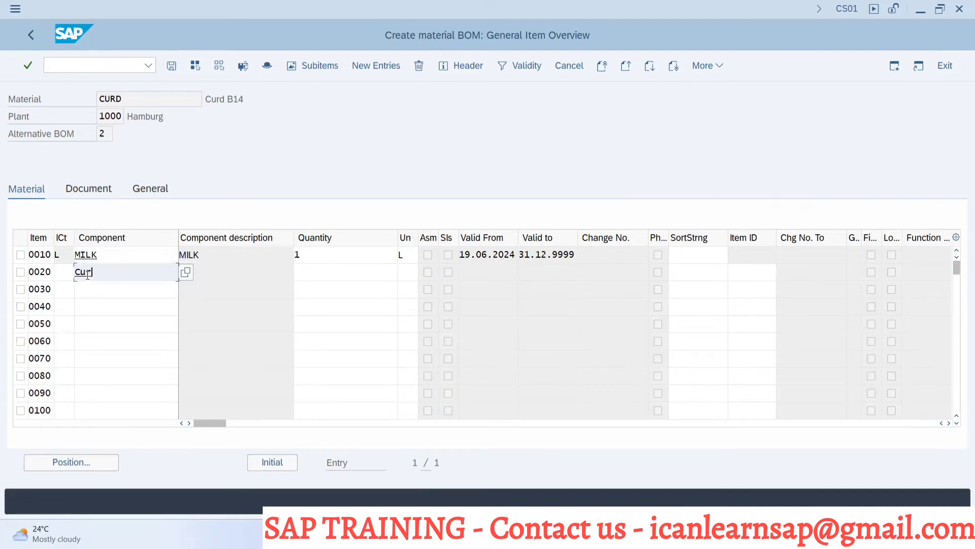
pyautogui.click(318, 274)
pyautogui.write('0.01')
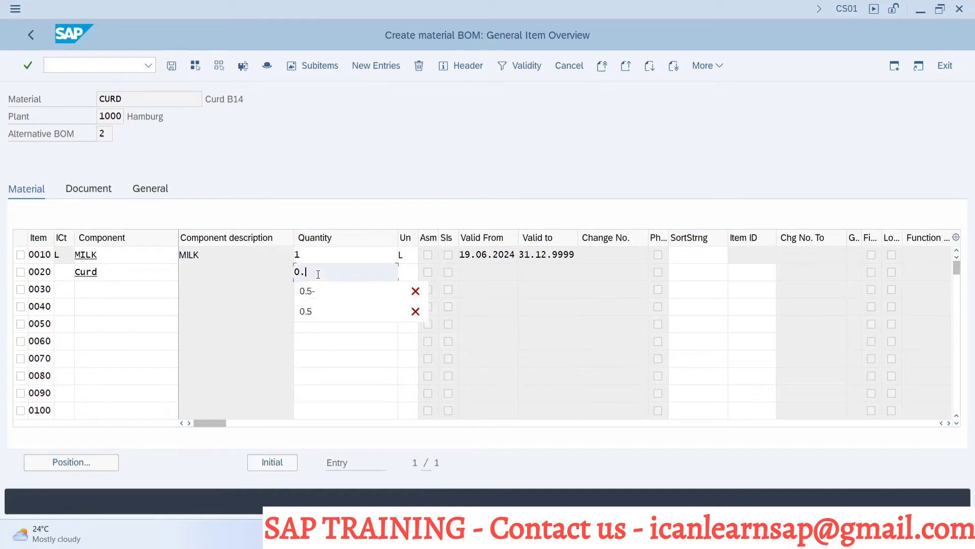
pyautogui.click(62, 274)
# Step: Give the CURD item category L and tick Recurs. allowed in its general data
pyautogui.write('L')
pyautogui.press('Return')
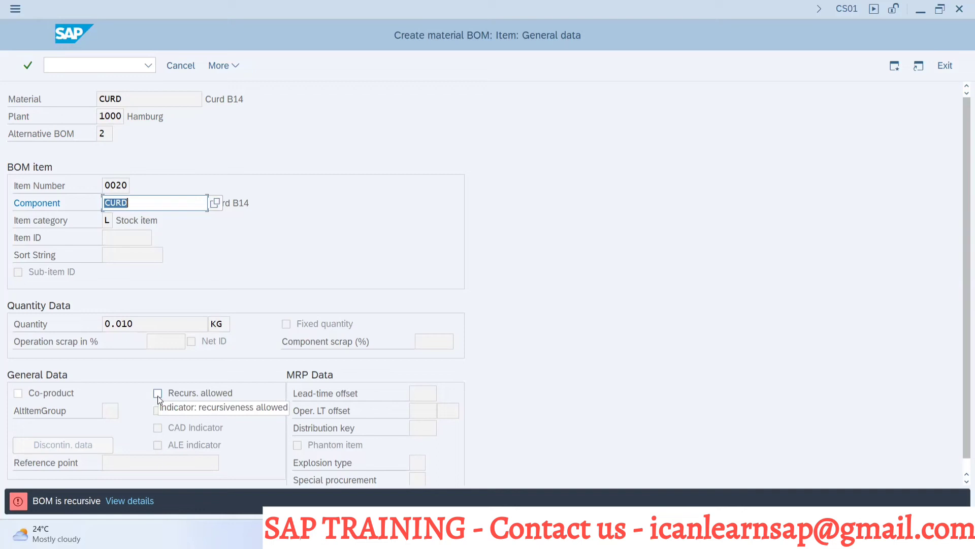
pyautogui.click(158, 394)
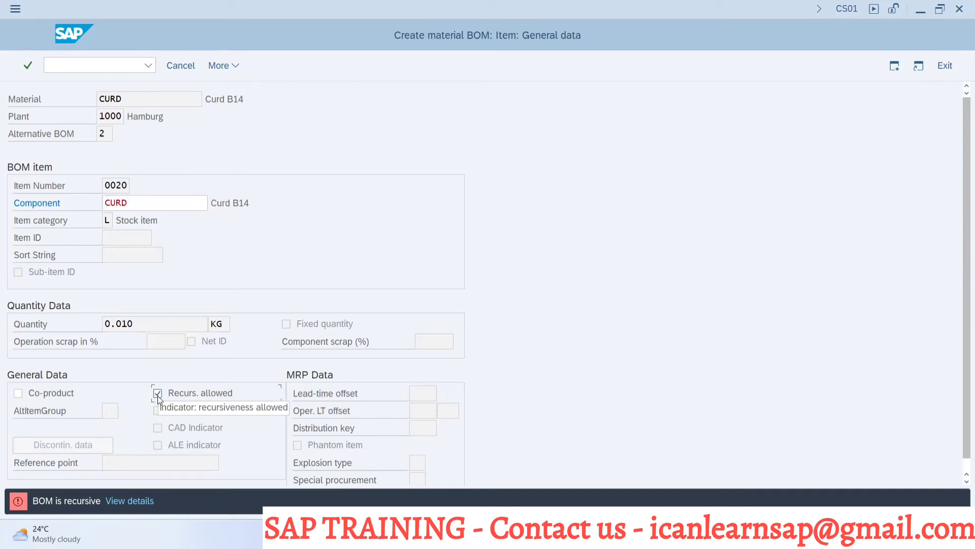
pyautogui.press('Return')
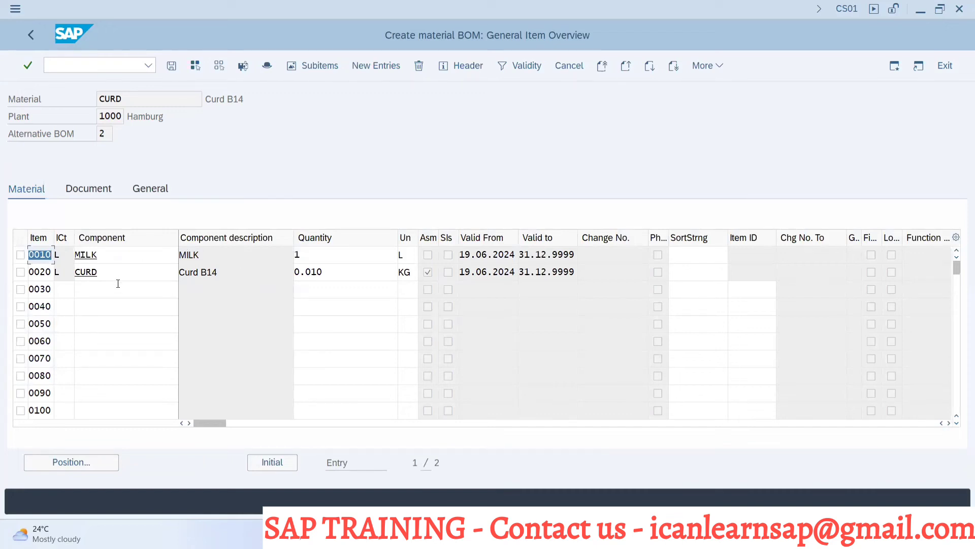
# Step: Save the new BOM, then open CURD in /ncs03 to reach the Alternative Overview
pyautogui.click(171, 66)
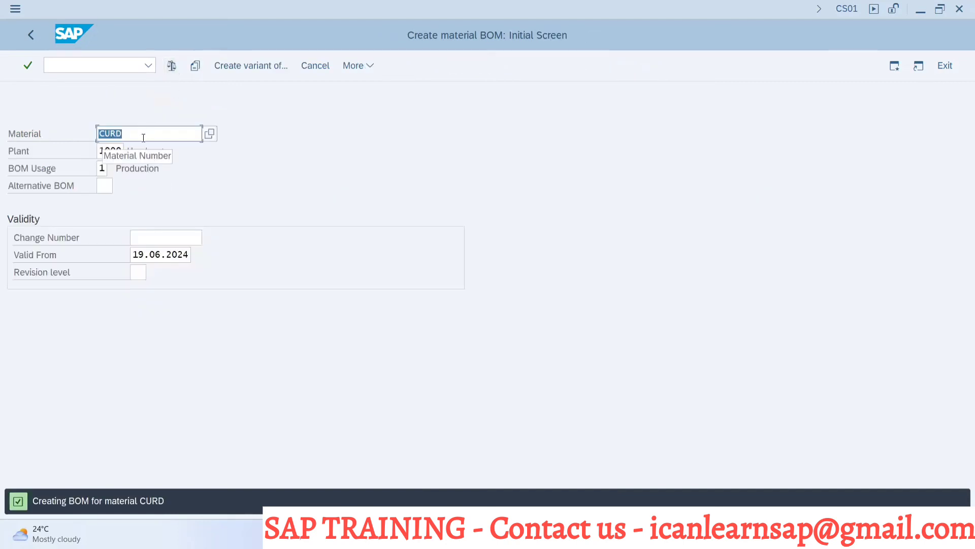
pyautogui.click(68, 60)
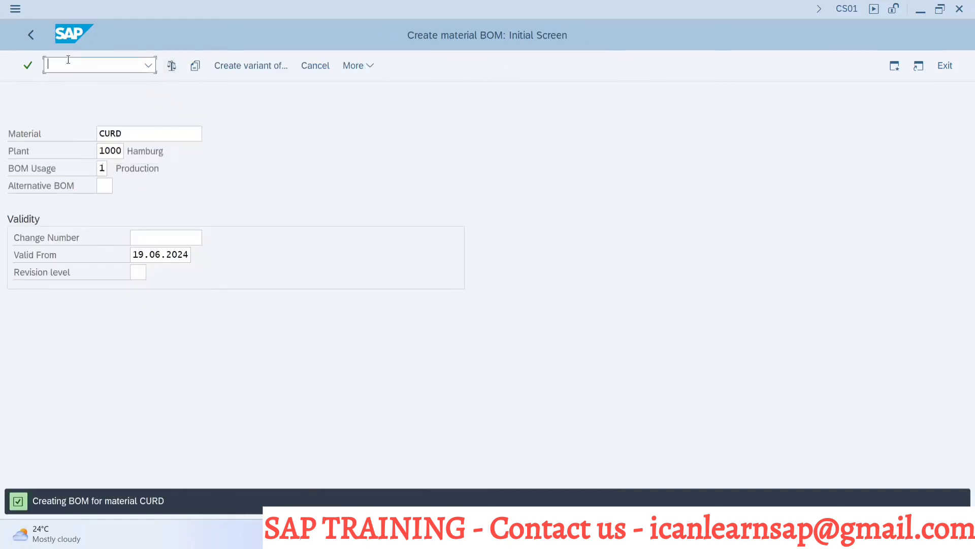
pyautogui.write('/ncs03')
pyautogui.press('Return')
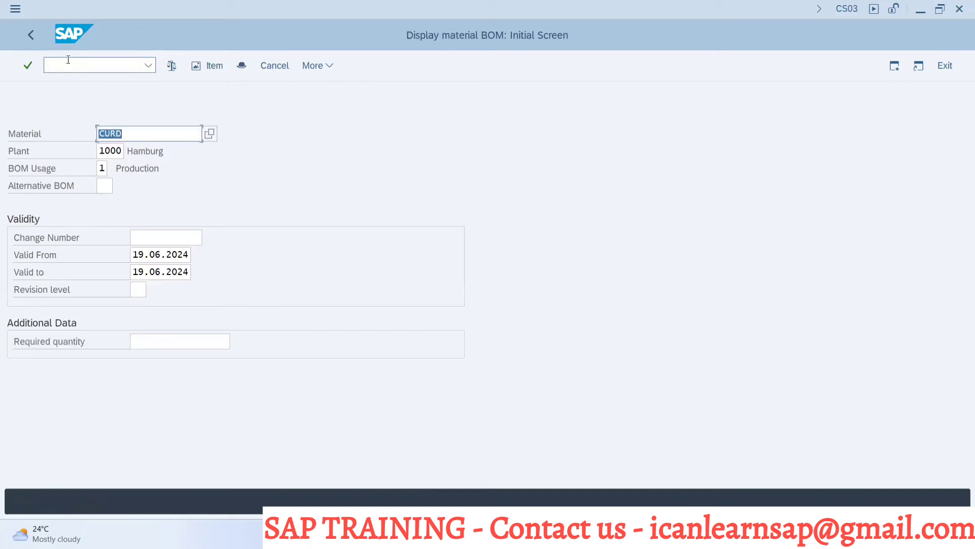
pyautogui.press('Return')
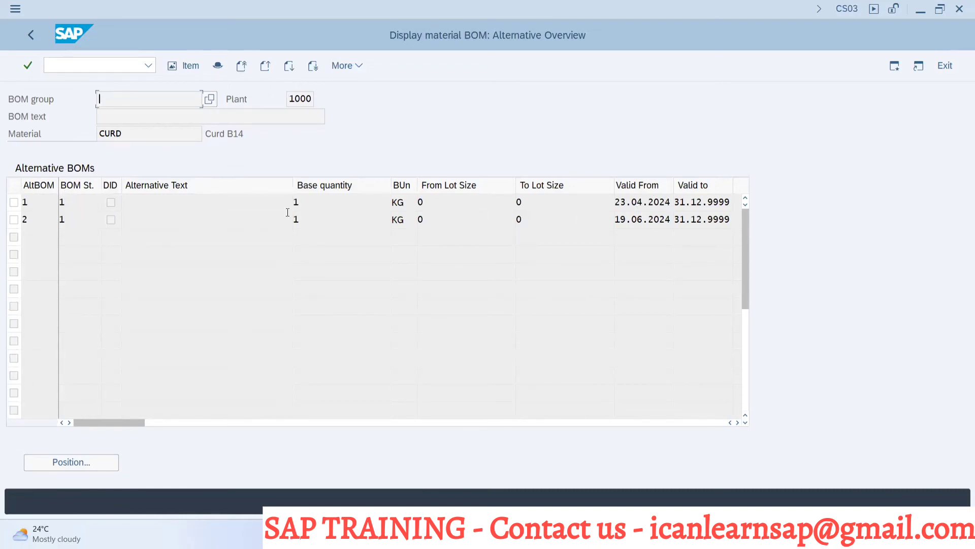
# Step: Check alternative 1's items, then open alternative 2 listing MILK 1 L and CURD 0.010 KG
pyautogui.doubleClick(77, 205)
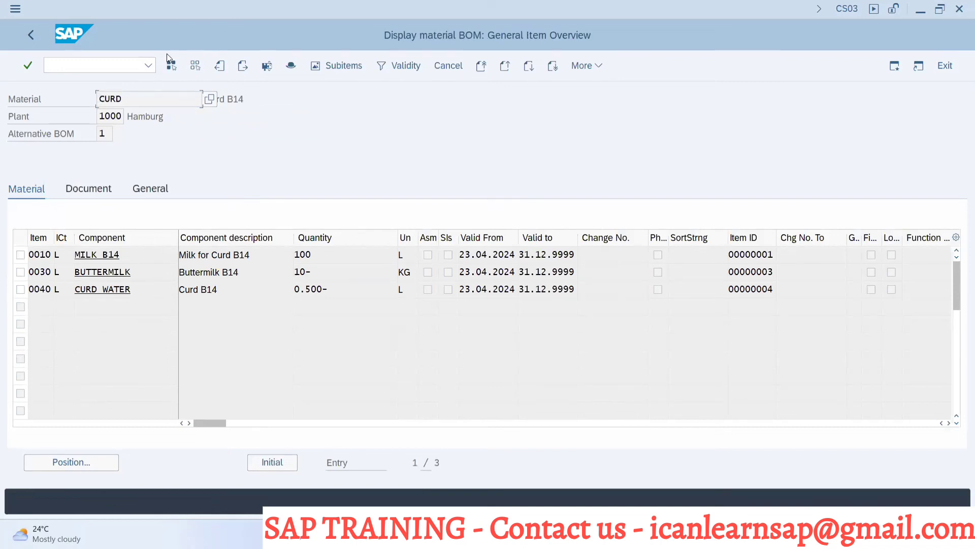
pyautogui.click(32, 35)
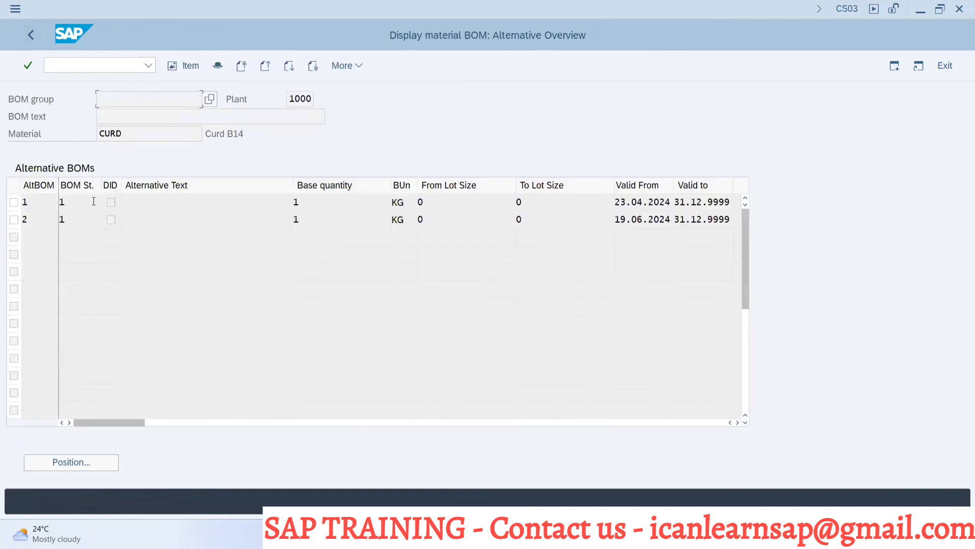
pyautogui.doubleClick(85, 220)
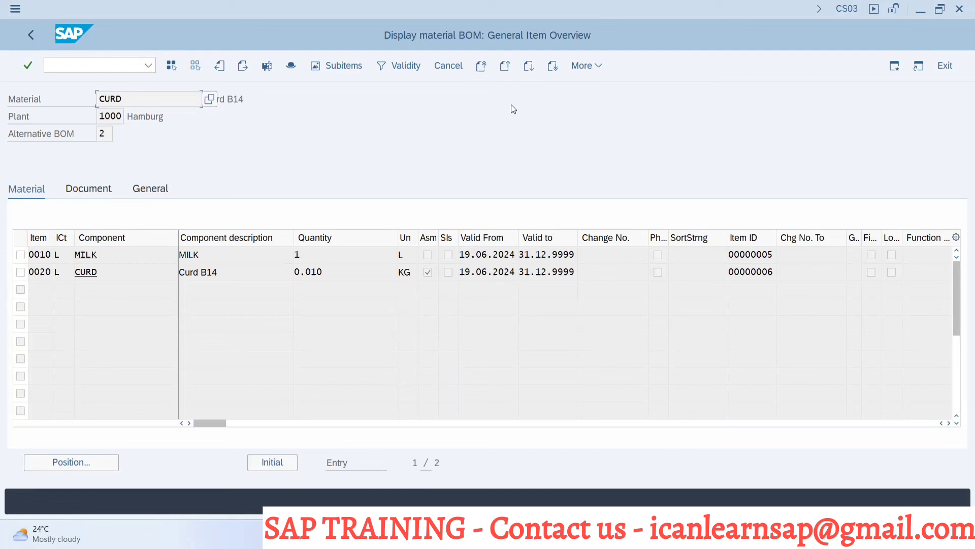
# Step: Switch to the SAP PP BOM PowerPoint window showing slide 15, Recursive BOM
pyautogui.hotkey('alt', 'Tab')
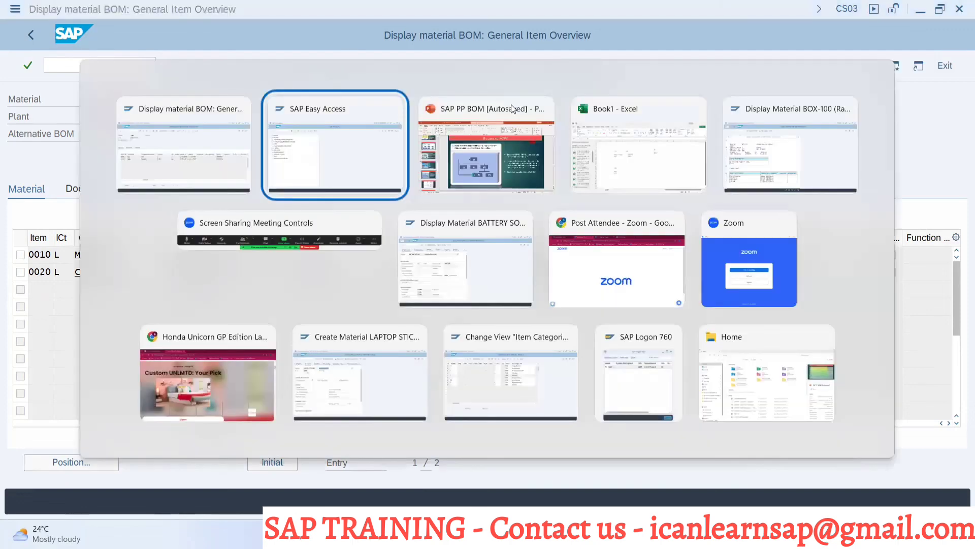
pyautogui.press('Tab')
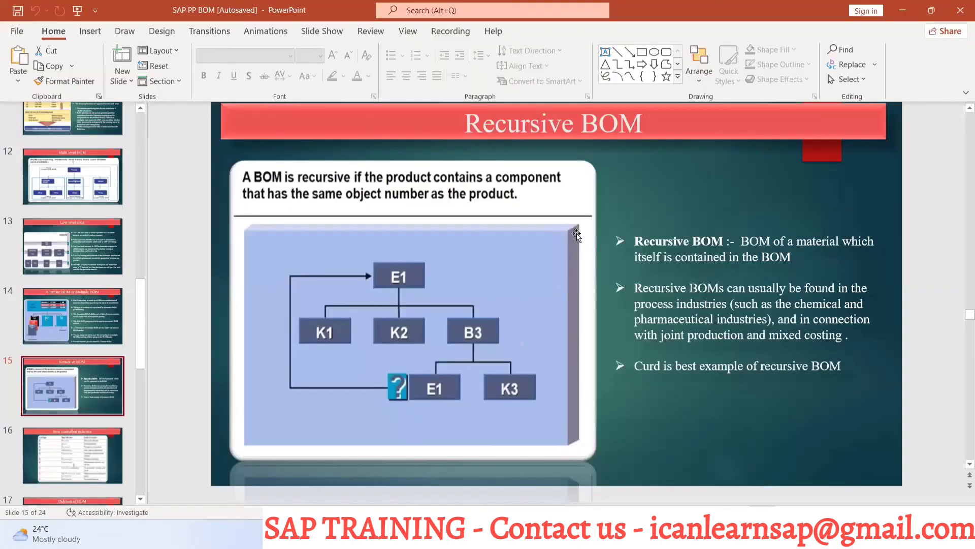